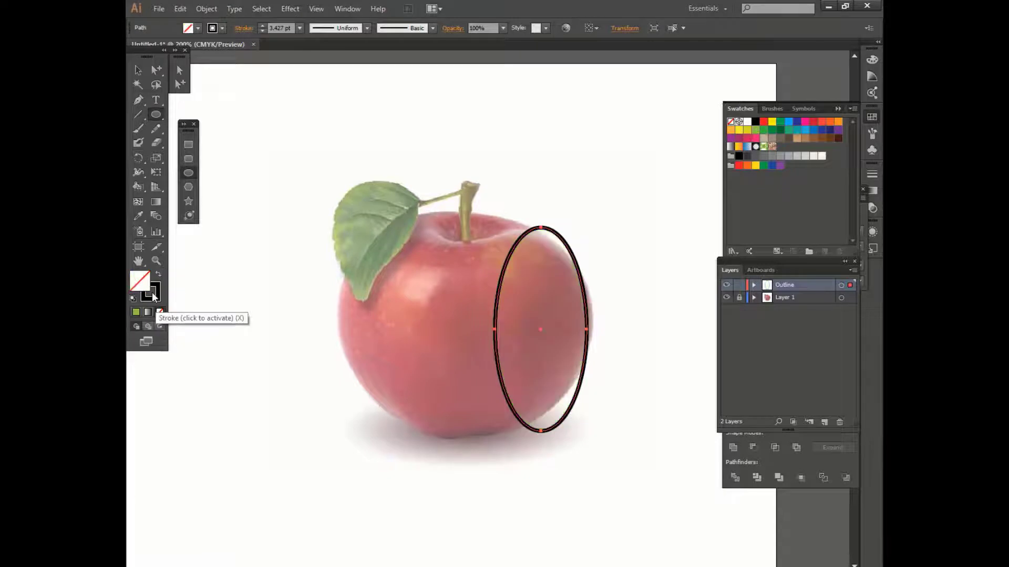
Fill the ellipse over the apple photo's outer half with the red swatch and remove its black stroke
{"action": "left_click", "coordinate": [813, 121]}
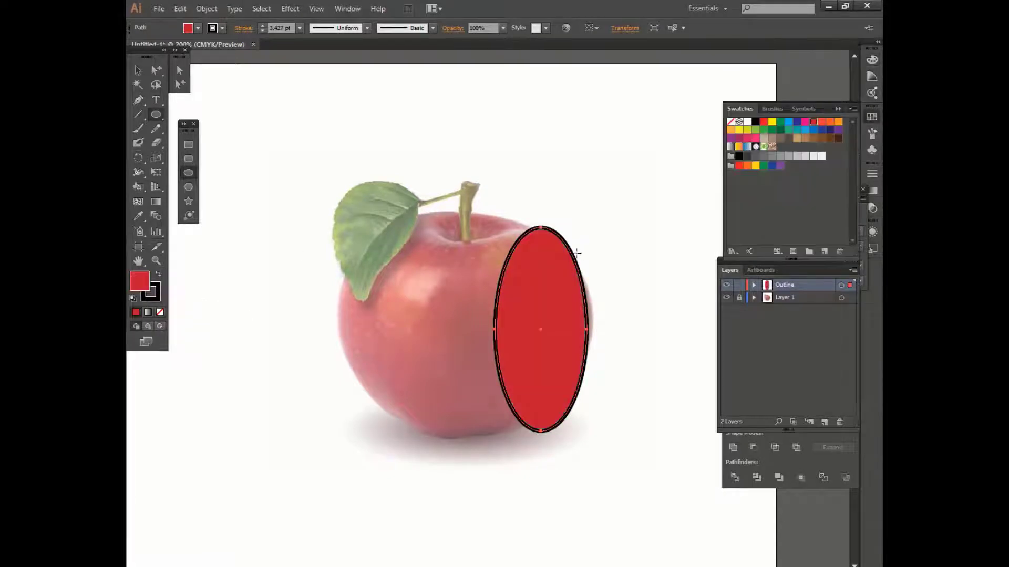
{"action": "left_click", "coordinate": [157, 299]}
{"action": "left_click", "coordinate": [160, 313]}
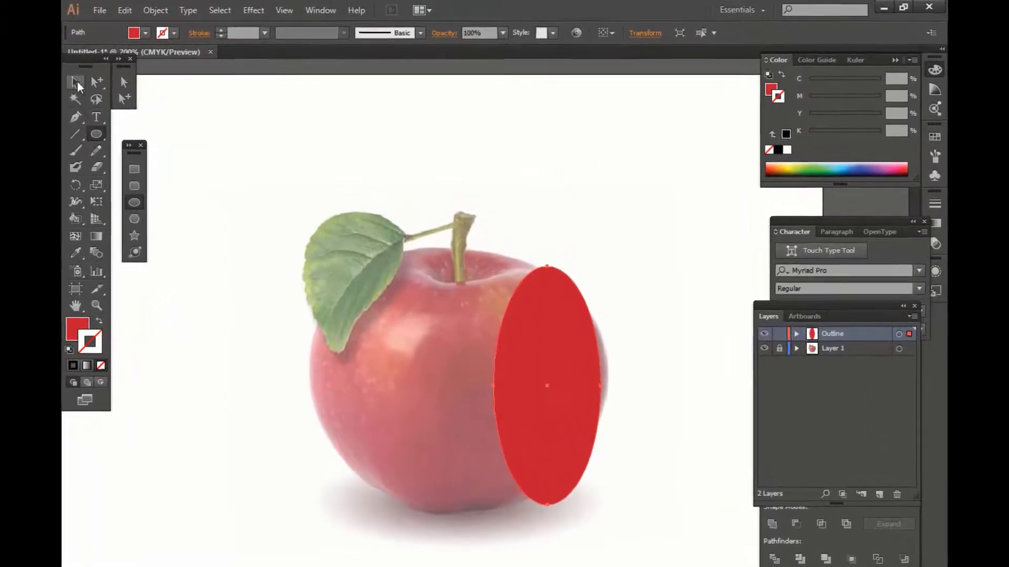
Start a 3D Revolve effect on the red ellipse, 360° from its left edge, with the preview turned on
{"action": "left_click", "coordinate": [137, 71]}
{"action": "left_click", "coordinate": [242, 10]}
{"action": "mouse_move", "coordinate": [333, 94]}
{"action": "left_click", "coordinate": [431, 109]}
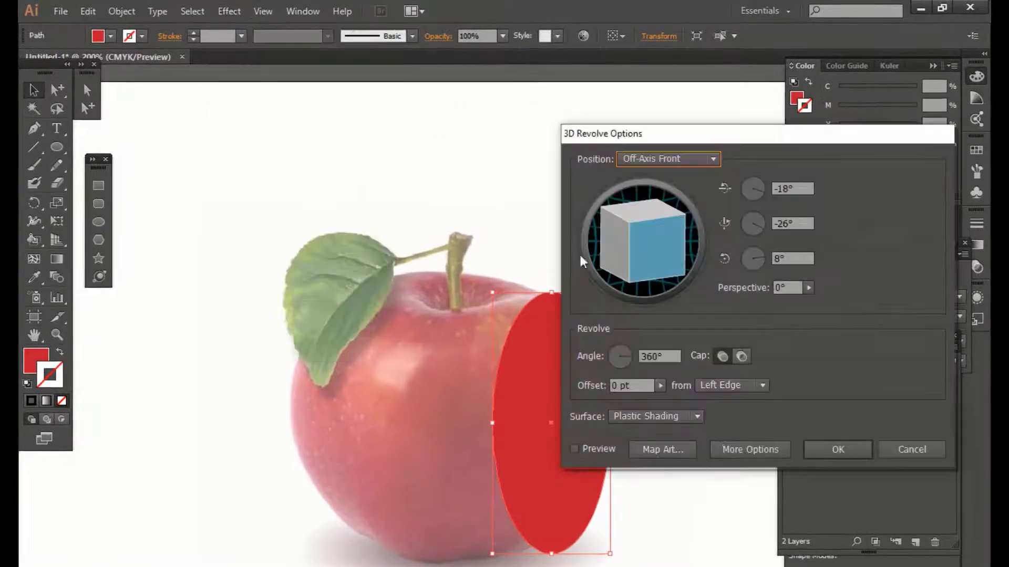
{"action": "left_click", "coordinate": [596, 453]}
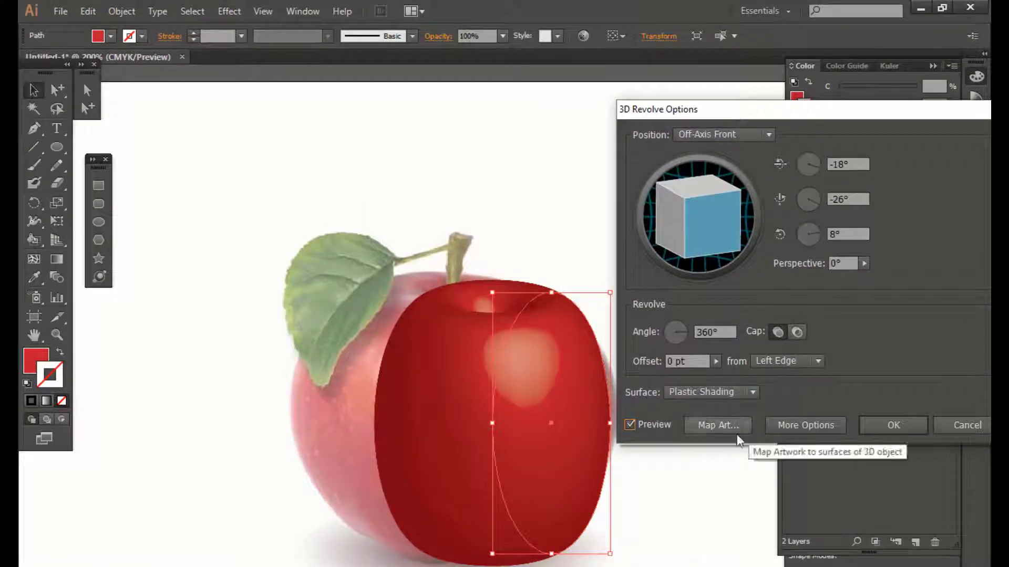
Expand the revolve's surface shading settings and place the light slightly above the centre of the lighting sphere
{"action": "left_click", "coordinate": [793, 426]}
{"action": "left_click_drag", "start_coordinate": [669, 431], "coordinate": [663, 432]}
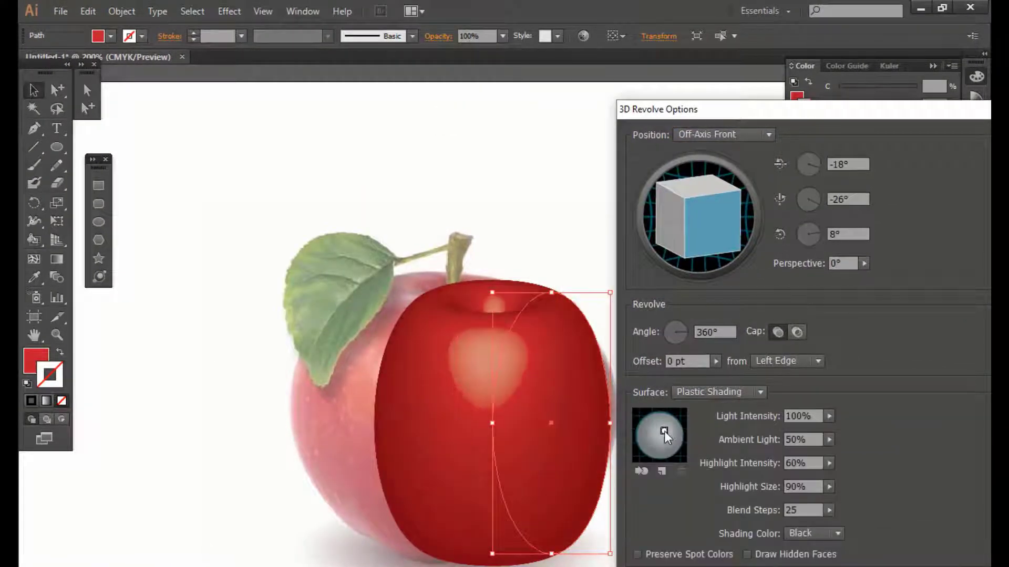
{"action": "left_click", "coordinate": [641, 471]}
{"action": "left_click", "coordinate": [641, 474]}
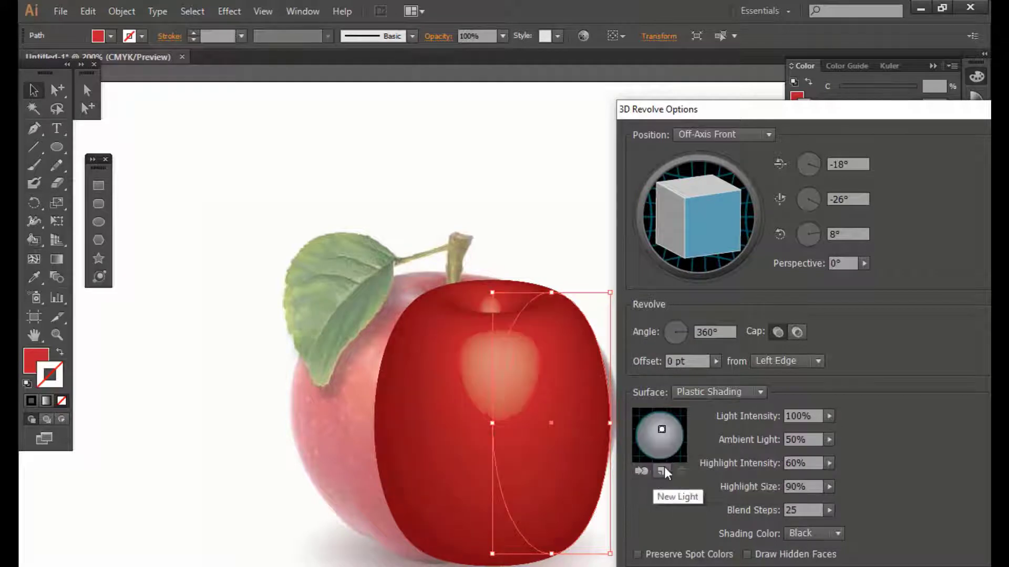
Set the revolve's ambient light to 26%, highlight intensity to 68% and highlight size to 84%
{"action": "left_click", "coordinate": [828, 441]}
{"action": "left_click_drag", "start_coordinate": [795, 453], "coordinate": [817, 507]}
{"action": "left_click", "coordinate": [829, 463]}
{"action": "left_click", "coordinate": [829, 487]}
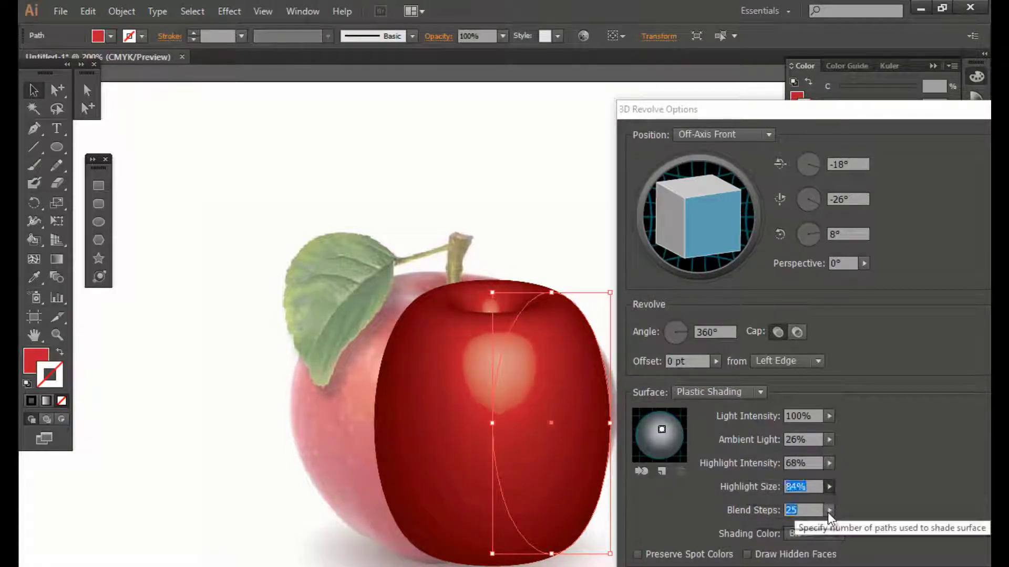
Set the blend steps to 52, keep the shading colour black, and apply the revolve effect
{"action": "left_click", "coordinate": [829, 510]}
{"action": "left_click_drag", "start_coordinate": [755, 523], "coordinate": [759, 527]}
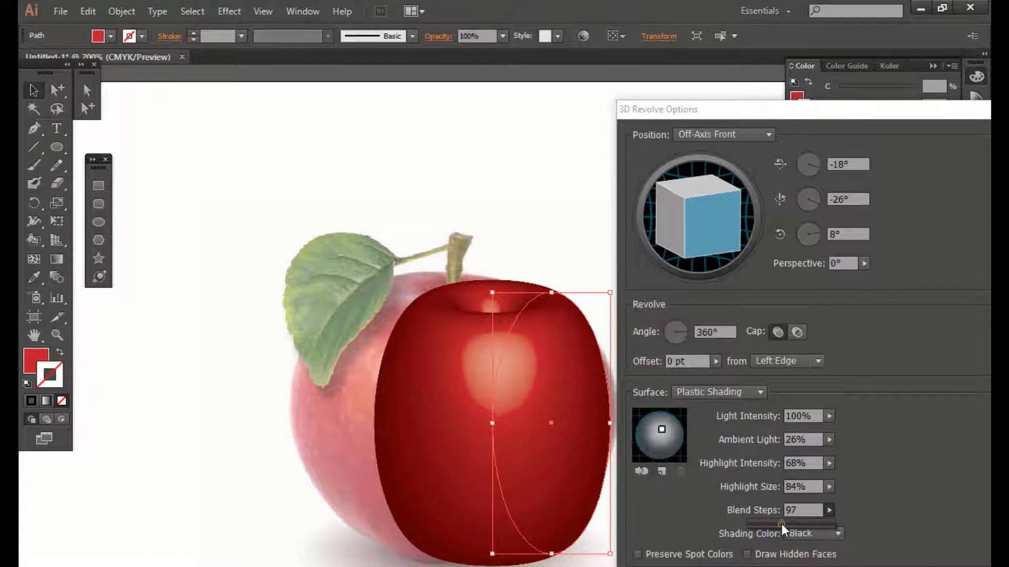
{"action": "left_click", "coordinate": [804, 535]}
{"action": "left_click", "coordinate": [837, 534]}
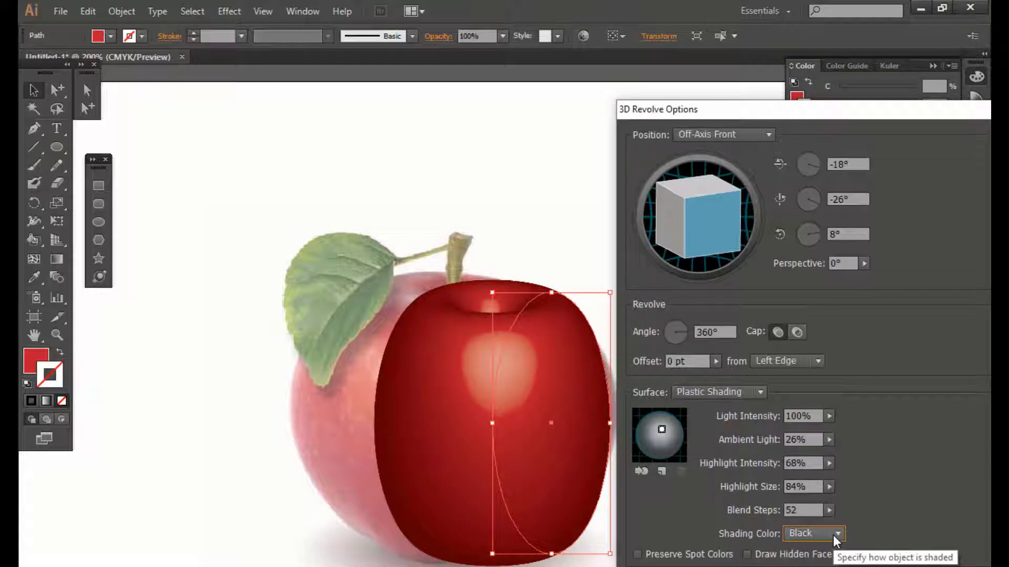
{"action": "key", "text": "Return"}
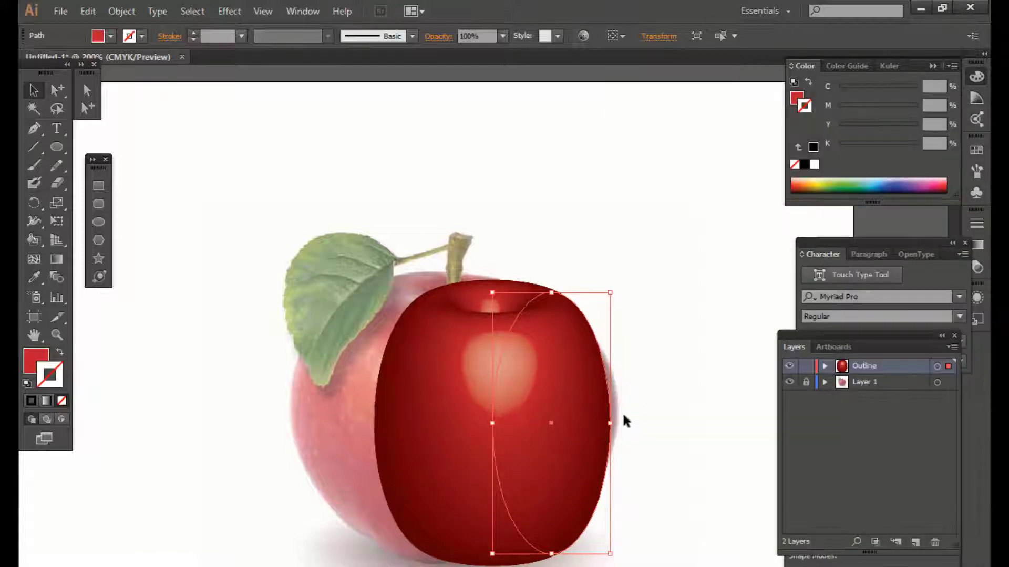
Reshape the revolved ellipse with Free Transform, widening and shortening it until the 3D body matches the apple in the photo
{"action": "key", "text": "e"}
{"action": "left_click_drag", "start_coordinate": [609, 423], "coordinate": [617, 424]}
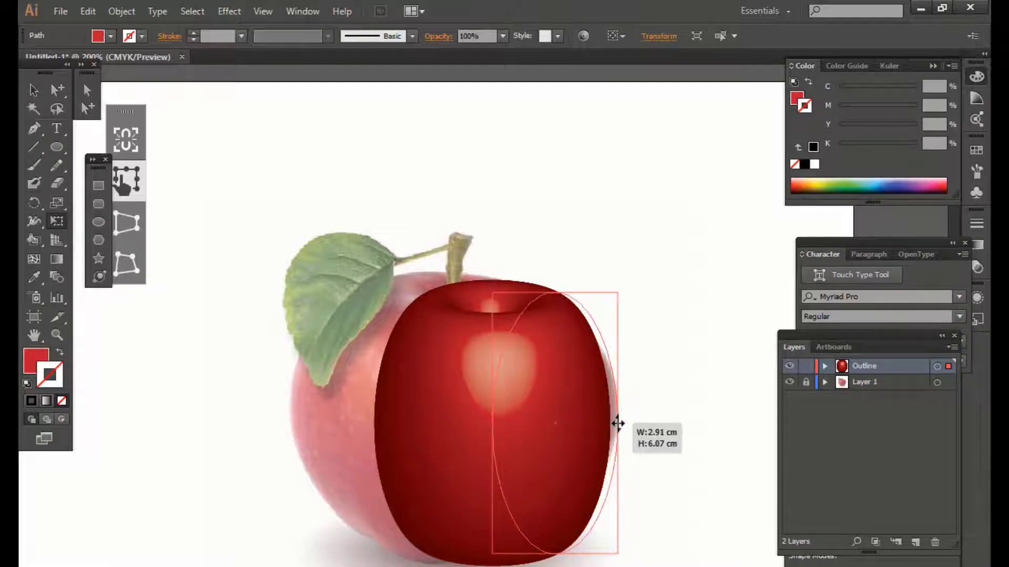
{"action": "left_click_drag", "start_coordinate": [492, 423], "coordinate": [455, 426]}
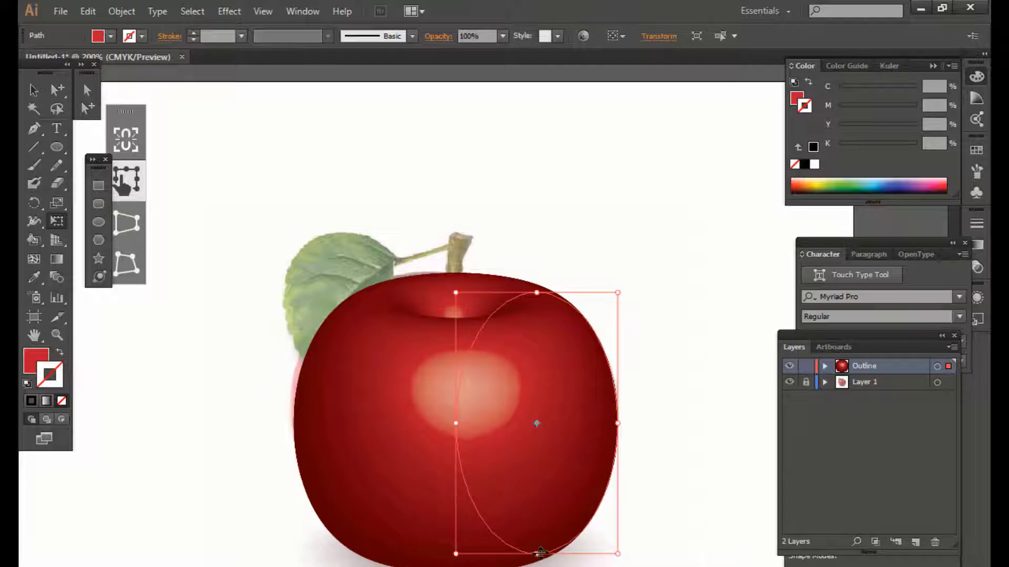
{"action": "mouse_move", "coordinate": [540, 551]}
{"action": "left_mouse_down"}
{"action": "mouse_move", "coordinate": [536, 528]}
{"action": "mouse_move", "coordinate": [536, 538]}
{"action": "left_mouse_up"}
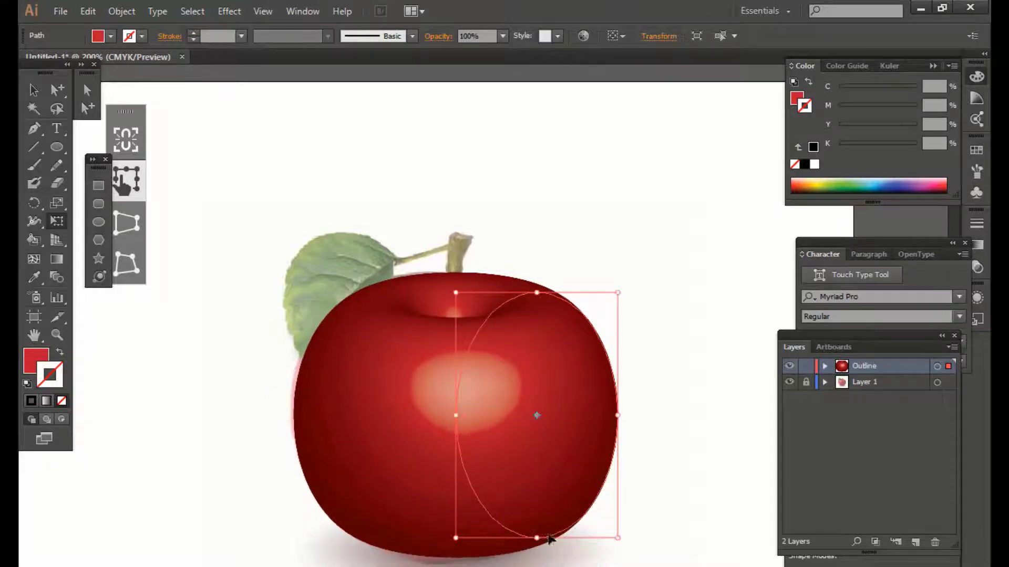
{"action": "mouse_move", "coordinate": [618, 537]}
{"action": "left_mouse_down"}
{"action": "mouse_move", "coordinate": [589, 528]}
{"action": "mouse_move", "coordinate": [638, 558]}
{"action": "mouse_move", "coordinate": [617, 542]}
{"action": "left_mouse_up"}
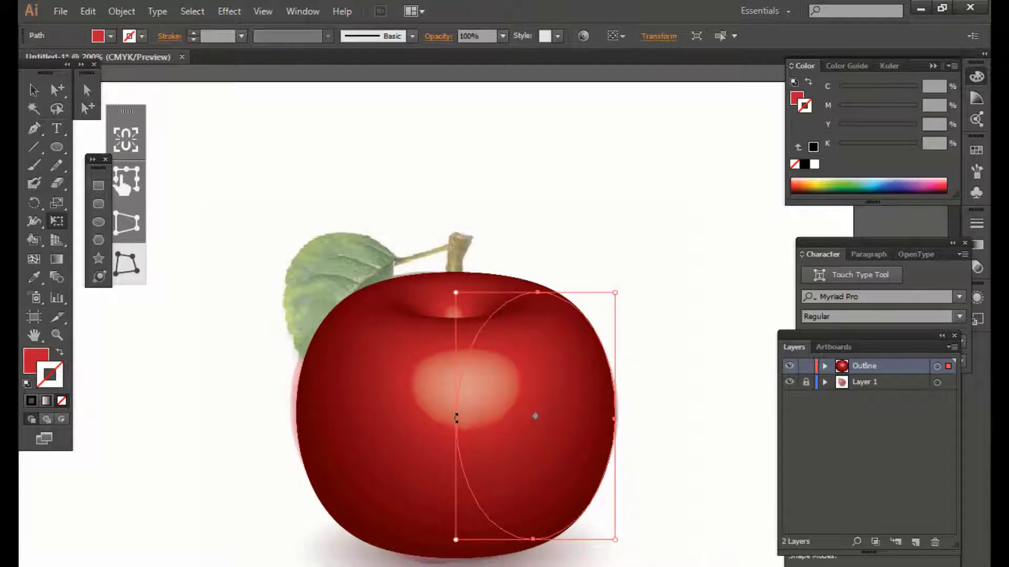
{"action": "left_click_drag", "start_coordinate": [456, 418], "coordinate": [451, 418]}
{"action": "left_click_drag", "start_coordinate": [552, 432], "coordinate": [555, 431]}
Lower the revolved apple's opacity to 50% so the reference photo shows through it
{"action": "left_click_drag", "start_coordinate": [496, 36], "coordinate": [422, 40]}
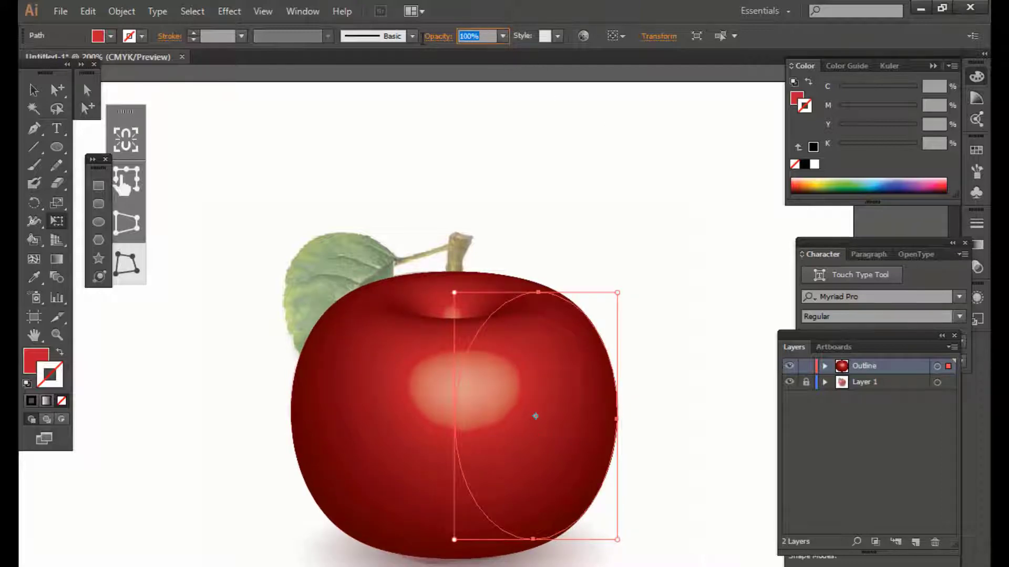
{"action": "type", "text": "60"}
{"action": "key", "text": "Return"}
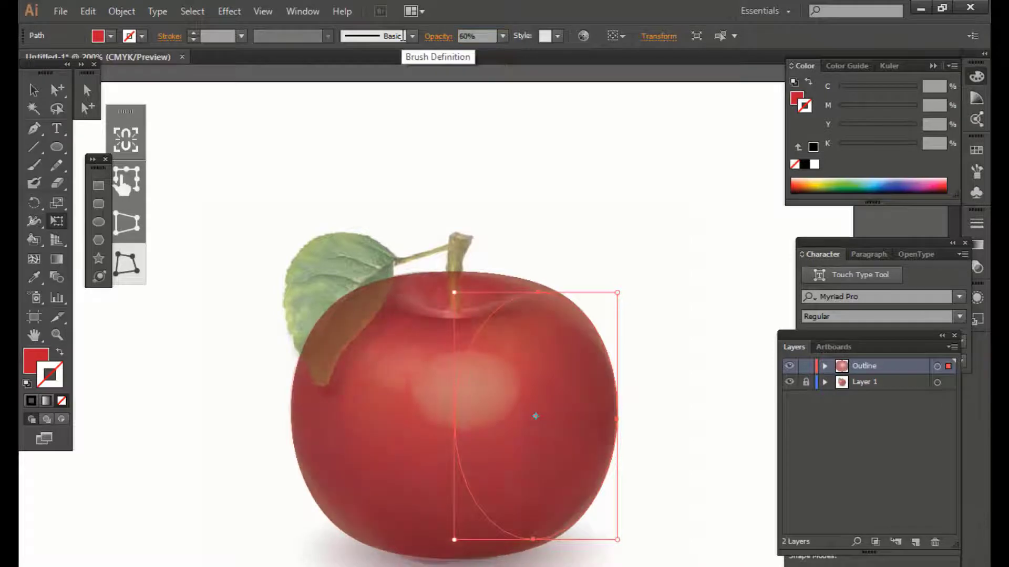
{"action": "scroll", "coordinate": [429, 226], "scroll_direction": "up", "scroll_amount": 1}
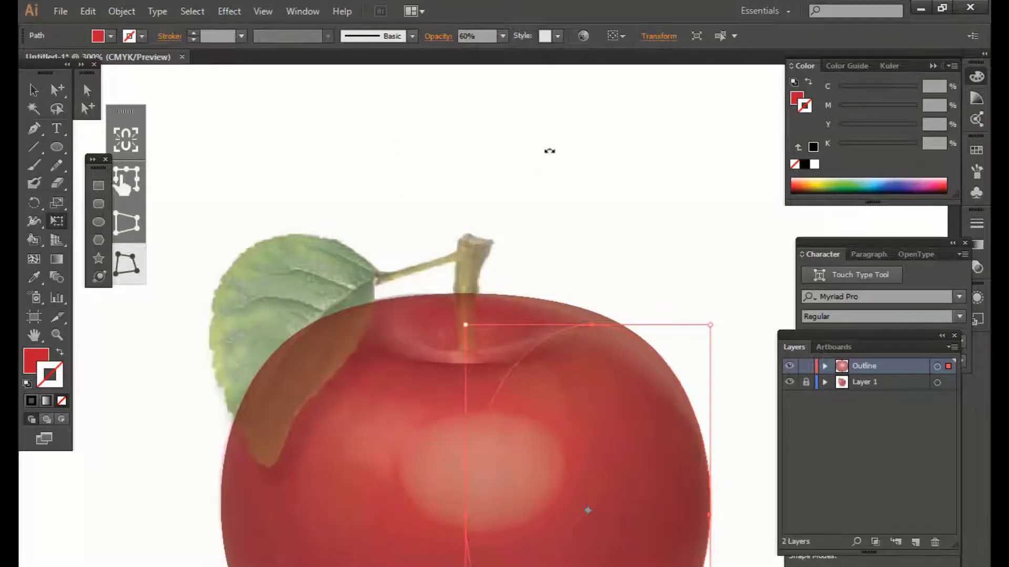
{"action": "left_click", "coordinate": [504, 37]}
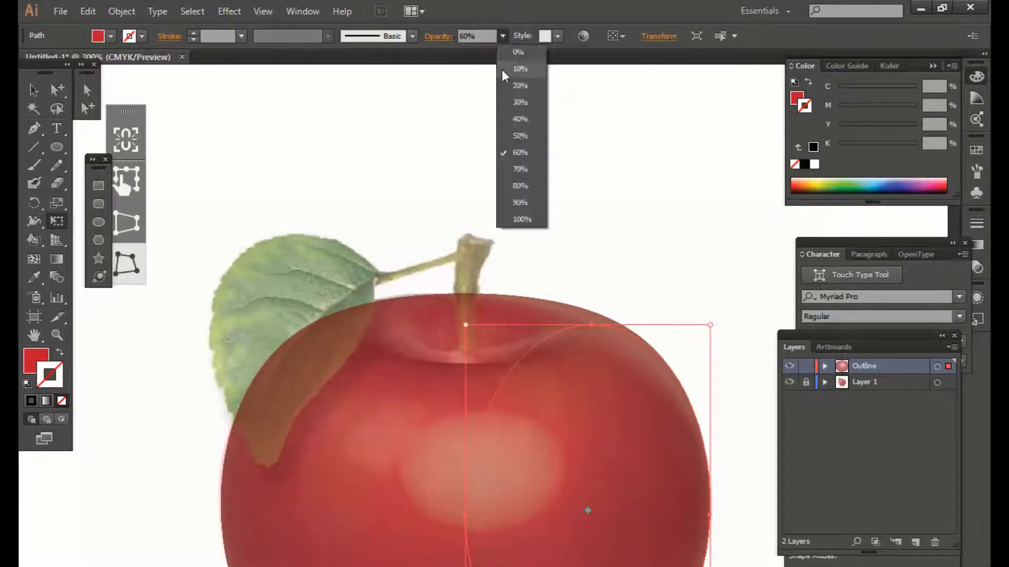
{"action": "left_click_drag", "start_coordinate": [487, 35], "coordinate": [433, 36]}
{"action": "scroll", "coordinate": [480, 38], "scroll_direction": "up", "scroll_amount": 1}
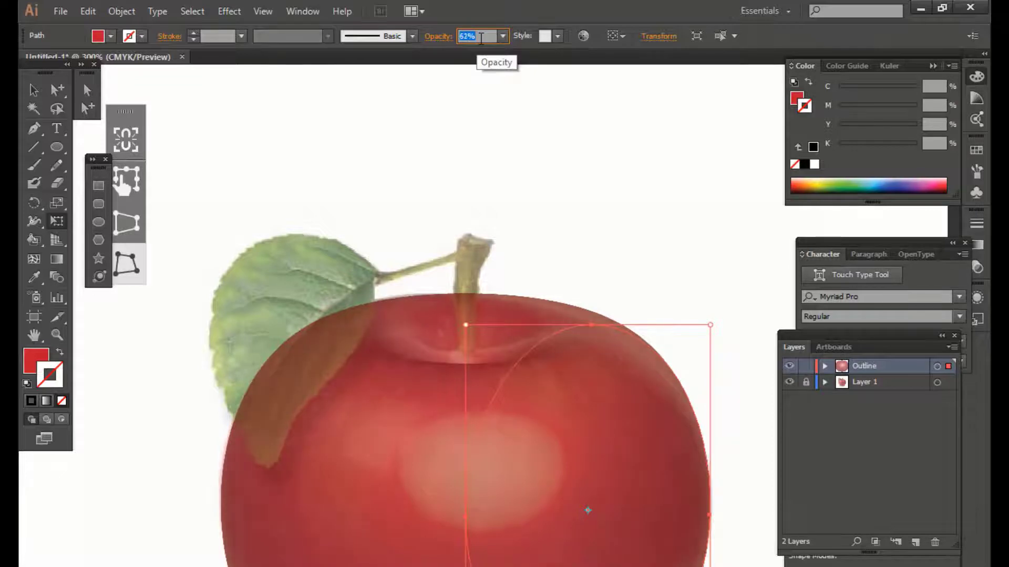
{"action": "scroll", "coordinate": [480, 40], "scroll_direction": "up", "scroll_amount": 11}
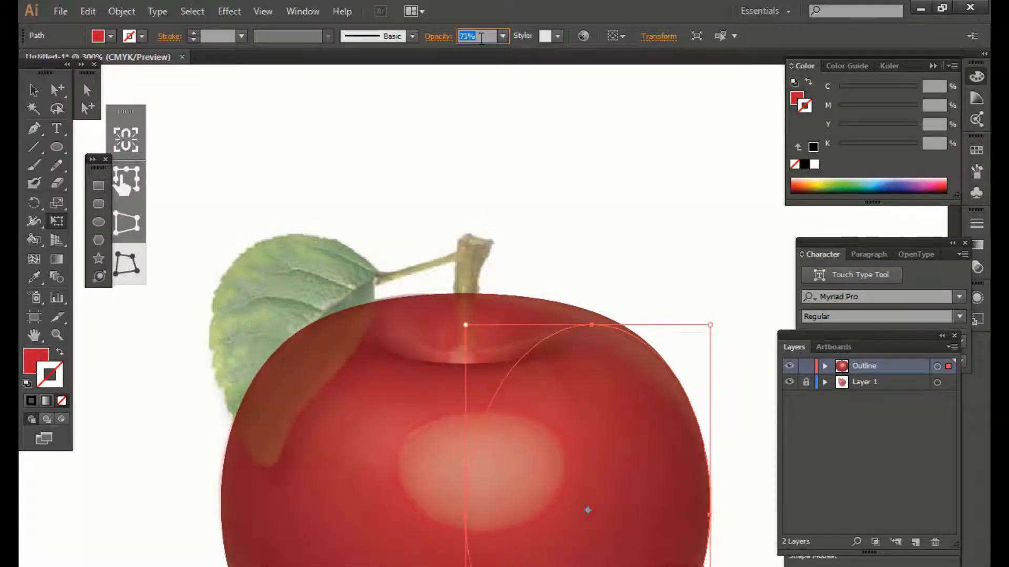
{"action": "type", "text": "50"}
{"action": "key", "text": "Return"}
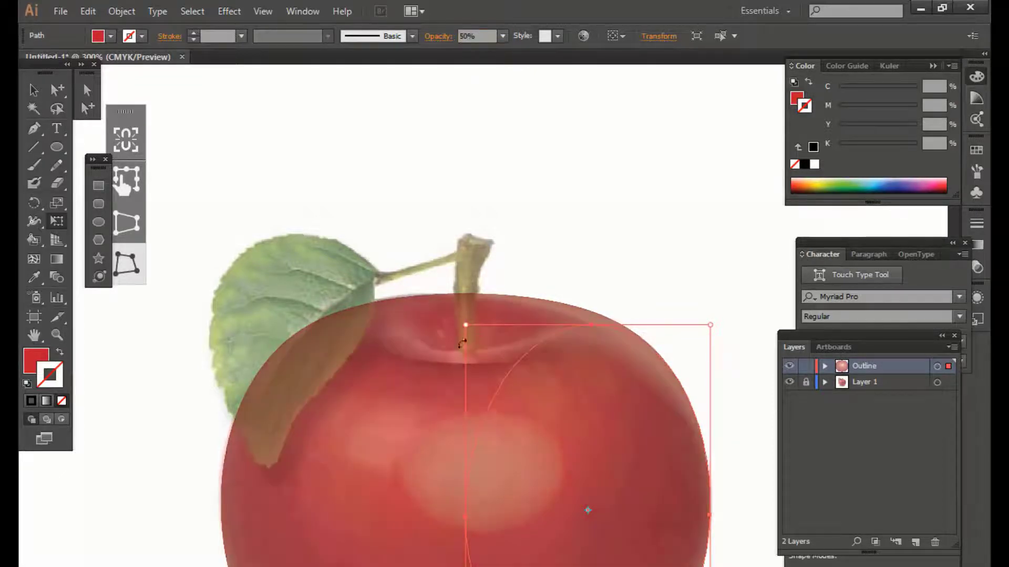
Create a new layer directly above Layer 1 and name it "Leaf"
{"action": "left_click", "coordinate": [893, 382]}
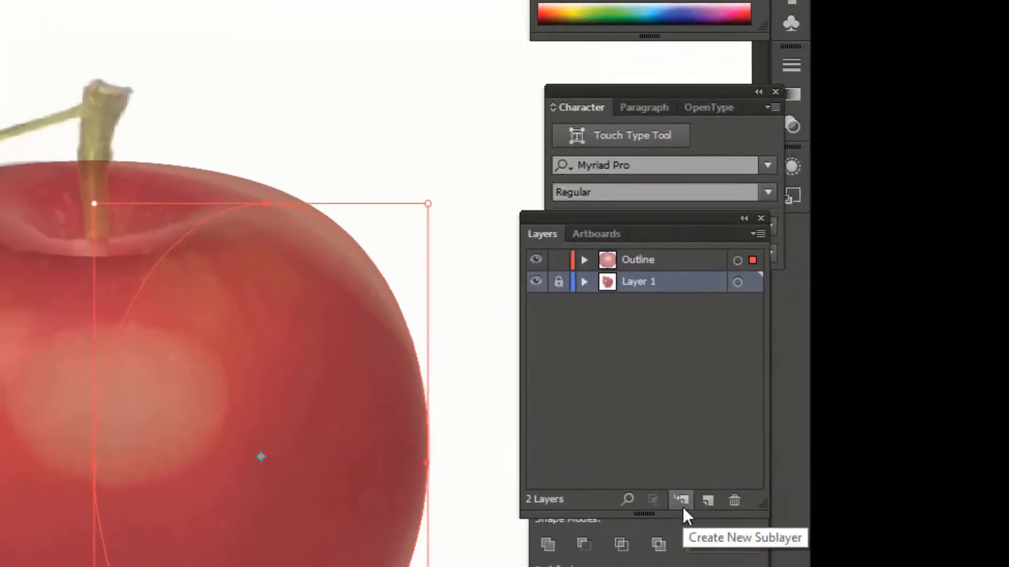
{"action": "left_click", "coordinate": [915, 542]}
{"action": "double_click", "coordinate": [701, 282]}
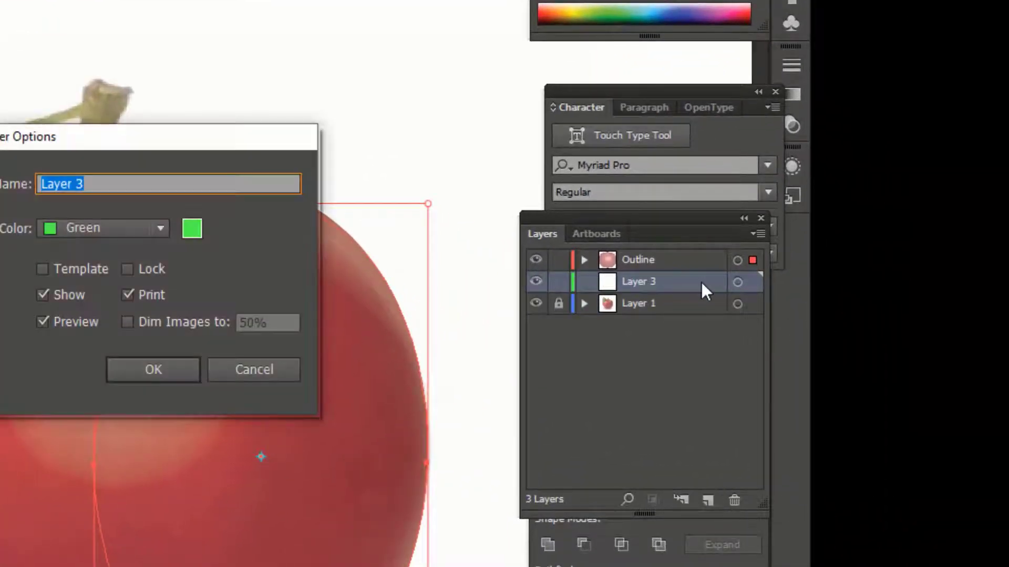
{"action": "type", "text": "Leaf"}
{"action": "key", "text": "Return"}
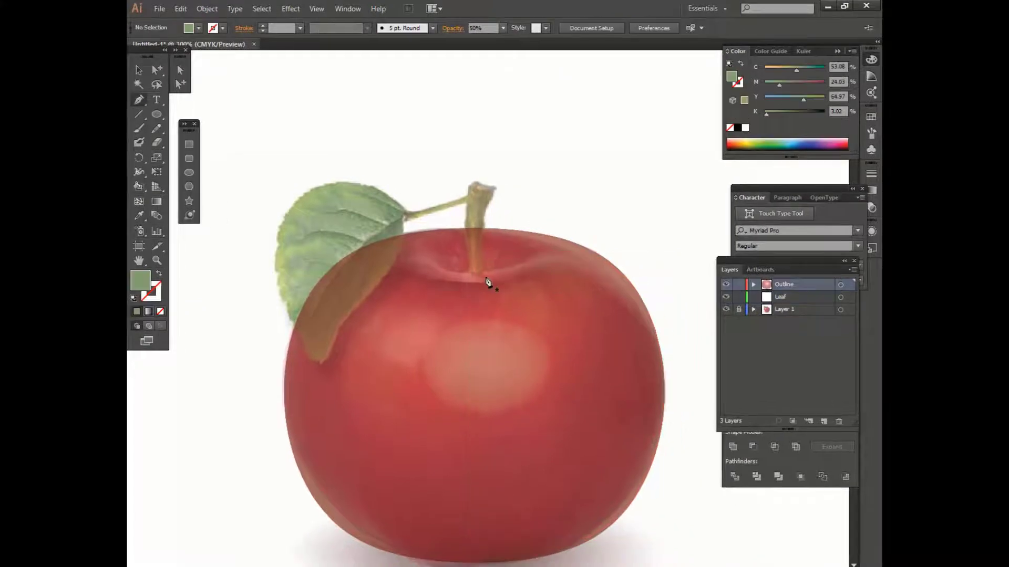
Trace the apple's stem as a closed, slightly curved shape with the Pen tool, following the reference photo
{"action": "left_click", "coordinate": [495, 277]}
{"action": "left_click", "coordinate": [509, 190]}
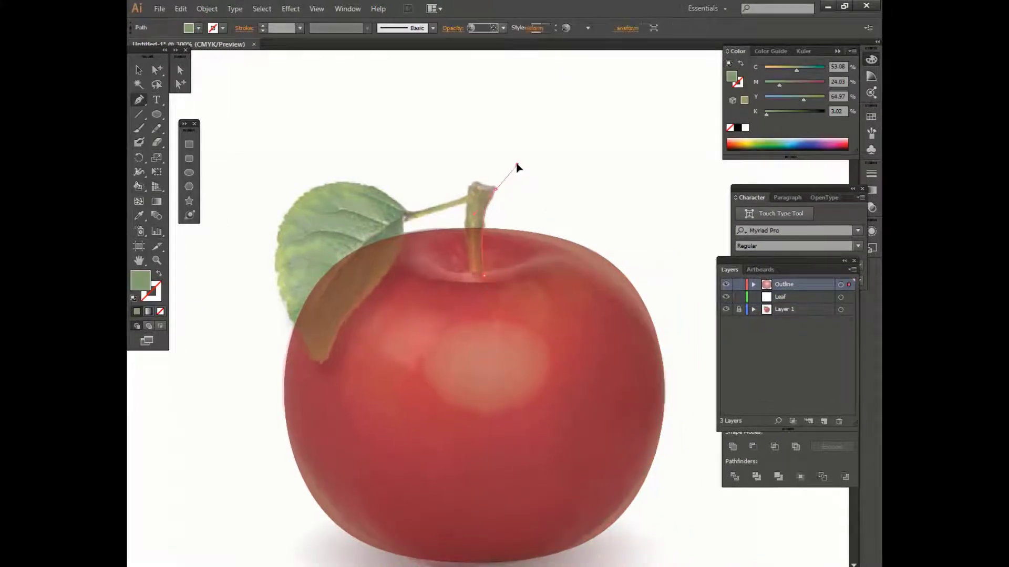
{"action": "left_click", "coordinate": [496, 189]}
{"action": "left_click", "coordinate": [467, 183]}
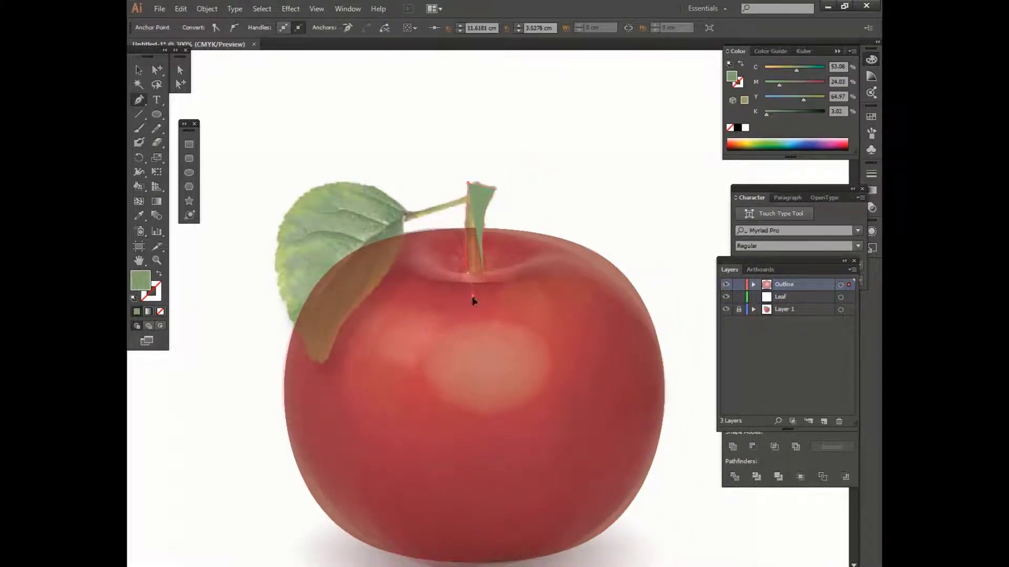
{"action": "left_click_drag", "start_coordinate": [481, 274], "coordinate": [482, 327]}
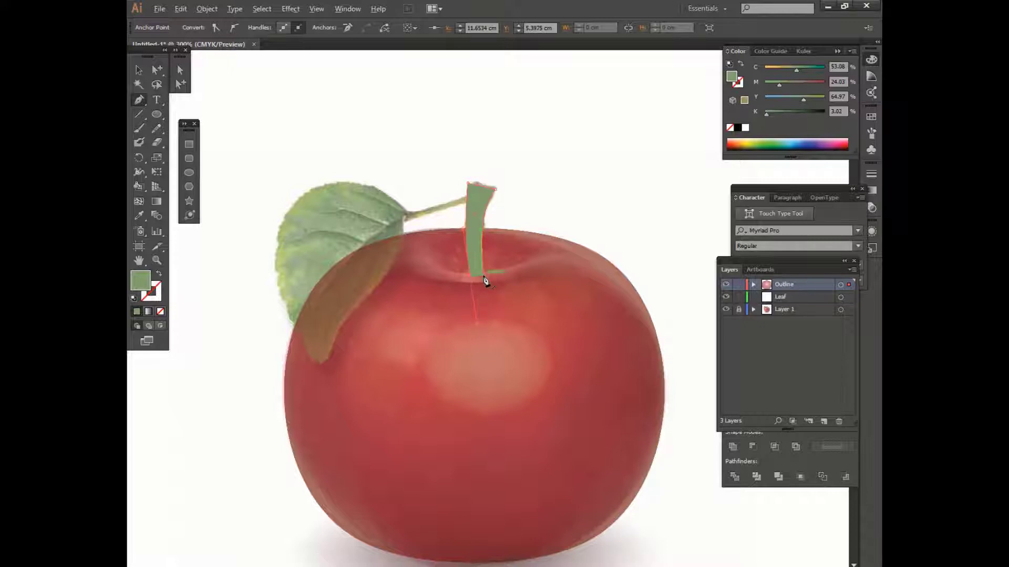
Fill the traced stem shape with a brown swatch and deselect it
{"action": "left_click", "coordinate": [139, 74]}
{"action": "left_click", "coordinate": [870, 117]}
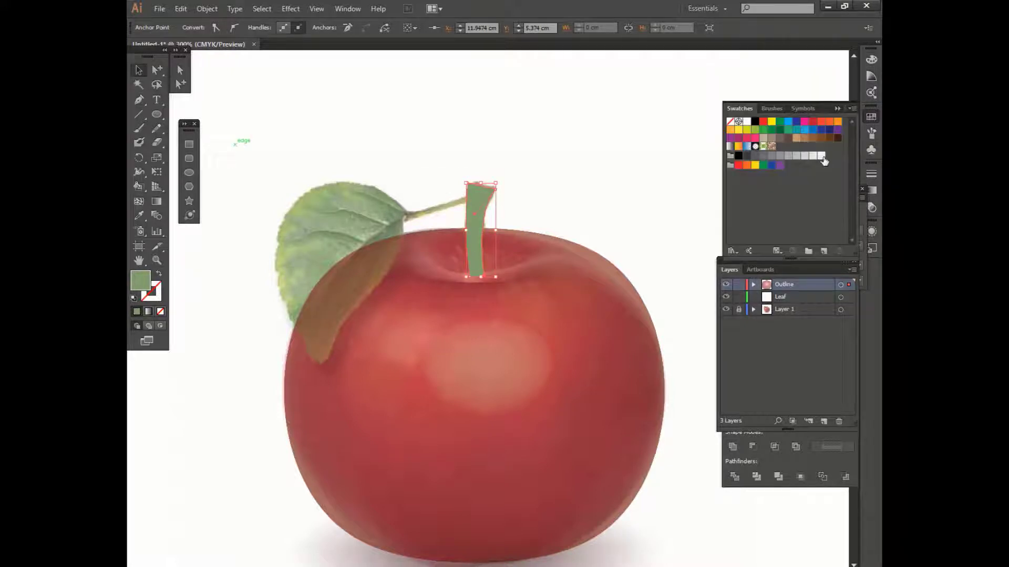
{"action": "left_click", "coordinate": [821, 137]}
{"action": "left_click", "coordinate": [574, 153]}
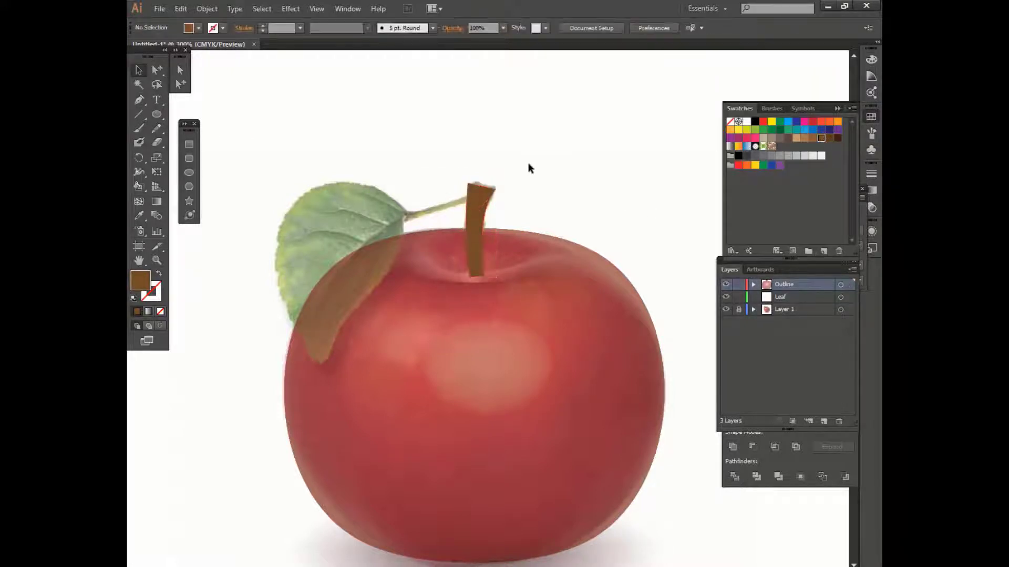
Give the brown stem shape a 1 pt black stroke
{"action": "scroll", "coordinate": [473, 225], "scroll_direction": "up", "scroll_amount": 2}
{"action": "left_click", "coordinate": [476, 222]}
{"action": "left_click", "coordinate": [871, 174]}
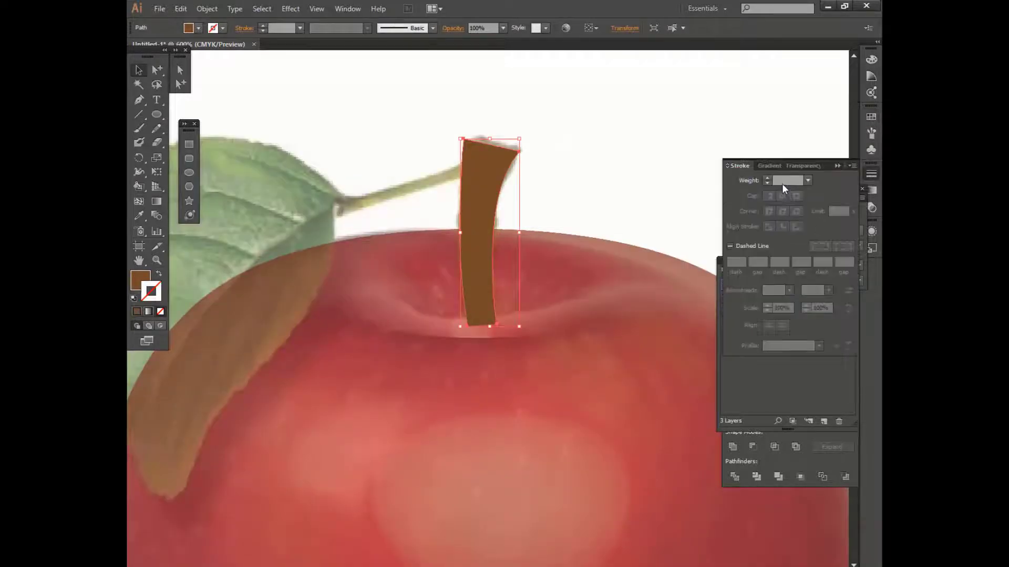
{"action": "left_click", "coordinate": [767, 178]}
Delete an added point on the stem's top edge and close the outline with a straight bottom edge using the Pen tool
{"action": "key", "text": "p"}
{"action": "left_click", "coordinate": [489, 145]}
{"action": "key", "text": "a"}
{"action": "key", "text": "Delete"}
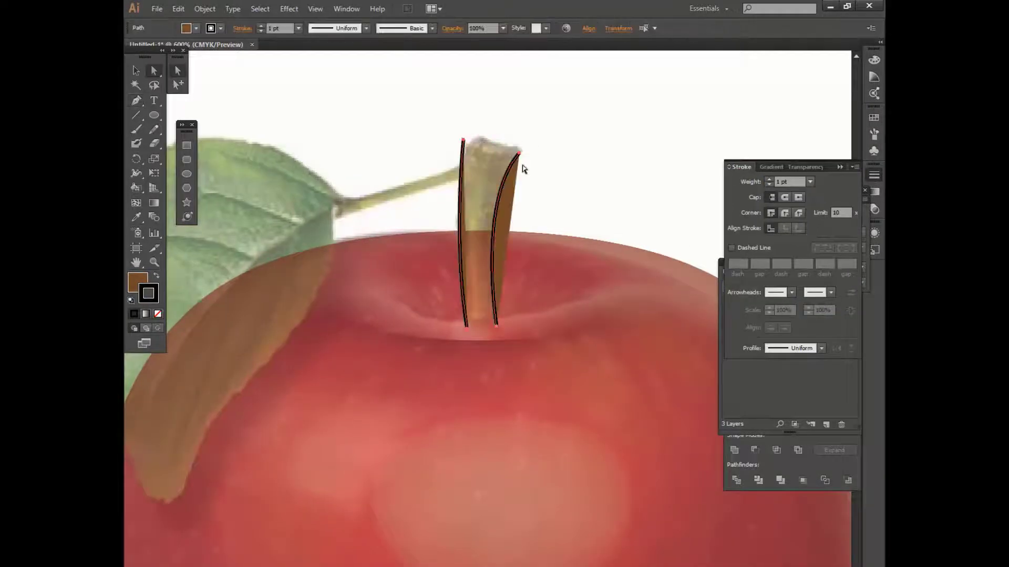
{"action": "key", "text": "p"}
{"action": "left_click", "coordinate": [466, 329]}
{"action": "left_click", "coordinate": [496, 329]}
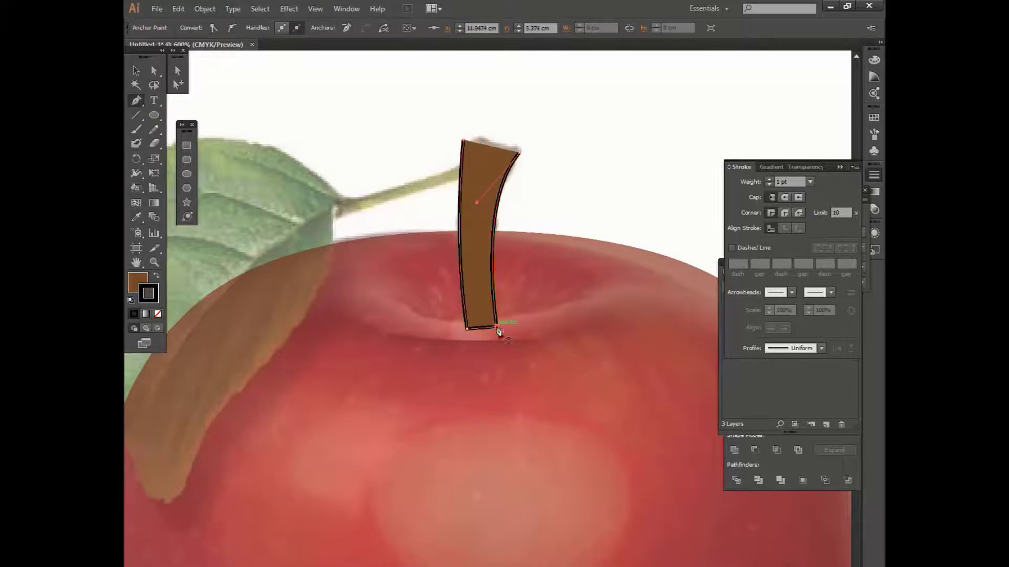
Draw a black-stroked ellipse over the stem's cut top, tilt it to fit the edges, and fill it red
{"action": "key", "text": "v"}
{"action": "left_click", "coordinate": [494, 116]}
{"action": "key", "text": "l"}
{"action": "left_click_drag", "start_coordinate": [463, 139], "coordinate": [525, 157]}
{"action": "key", "text": "v"}
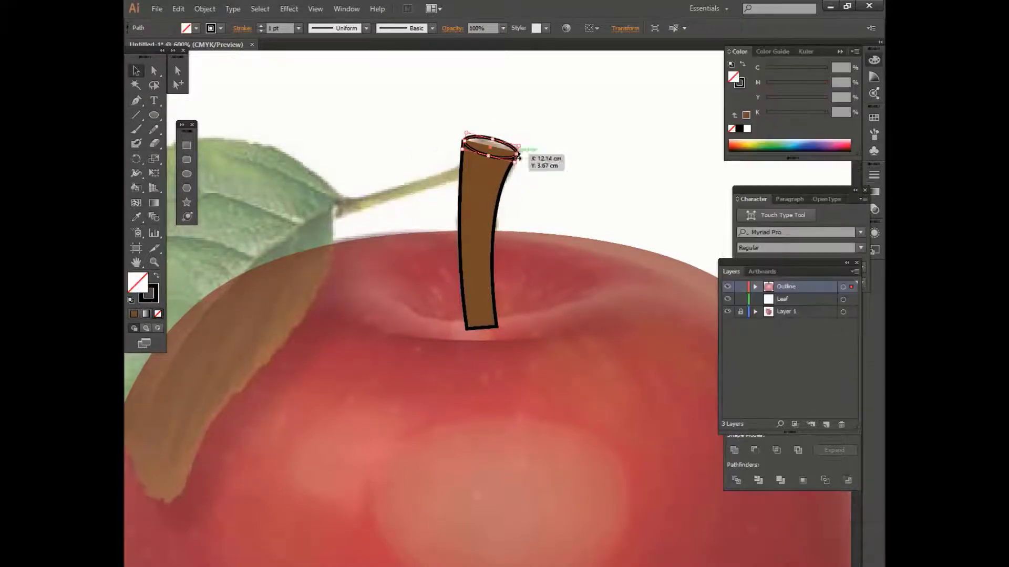
{"action": "left_click", "coordinate": [569, 140]}
Restore the revolved apple's opacity to 100% and deselect it
{"action": "left_click", "coordinate": [567, 258]}
{"action": "left_click", "coordinate": [502, 28]}
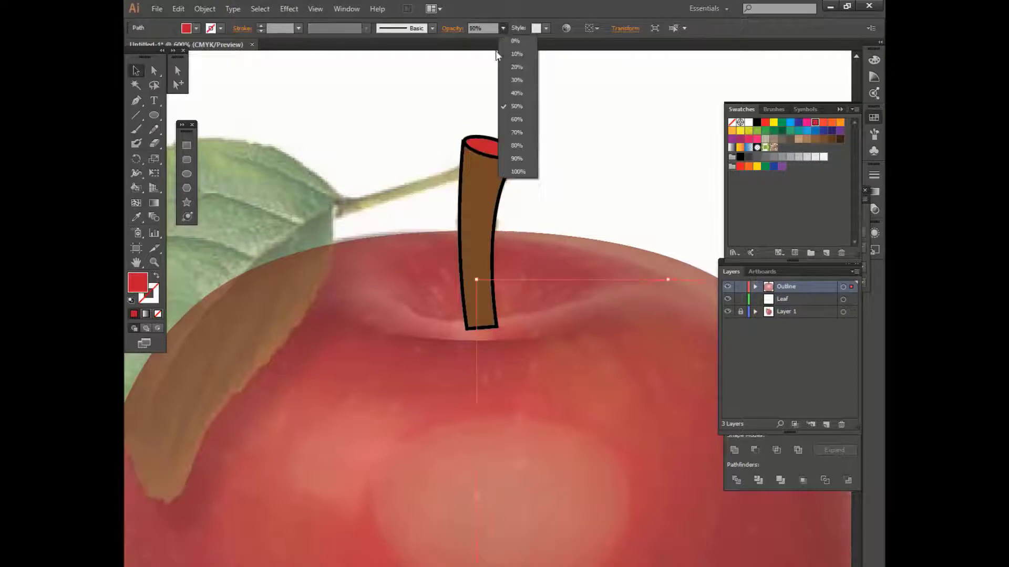
{"action": "left_click", "coordinate": [519, 171]}
{"action": "left_click", "coordinate": [551, 184]}
Move the stem's bottom corner points down to the front rim of the apple's hollow with Direct Selection
{"action": "key", "text": "a"}
{"action": "left_click", "coordinate": [497, 327]}
{"action": "left_click_drag", "start_coordinate": [504, 342], "coordinate": [517, 337]}
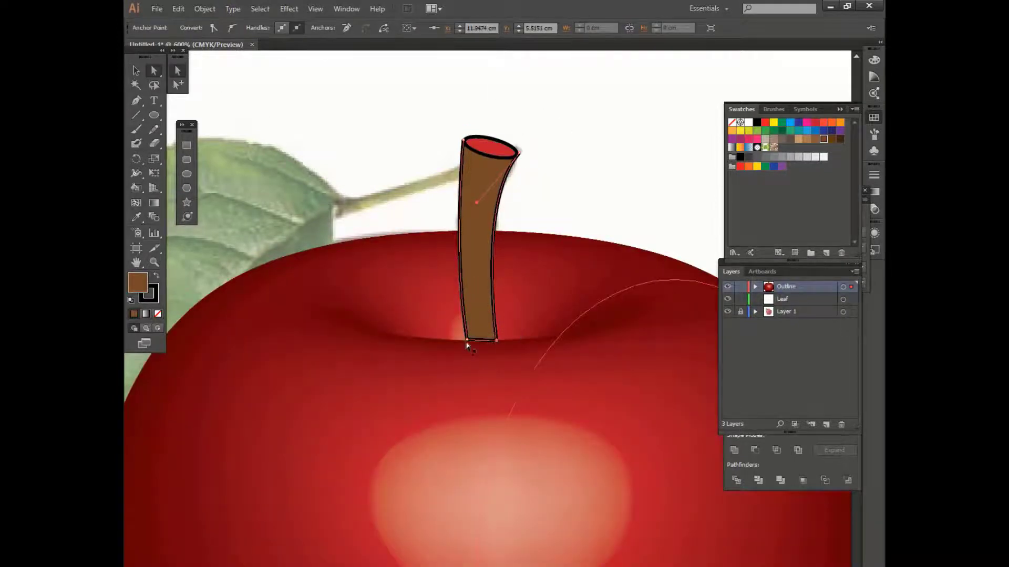
Refine the fit between the red cut-top ellipse and the stem's upper corner points with Direct Selection, and deselect
{"action": "left_click", "coordinate": [519, 165]}
{"action": "scroll", "coordinate": [519, 165], "scroll_direction": "up", "scroll_amount": 5}
{"action": "left_click", "coordinate": [525, 103]}
{"action": "left_click_drag", "start_coordinate": [524, 94], "coordinate": [535, 94]}
{"action": "scroll", "coordinate": [531, 105], "scroll_direction": "down", "scroll_amount": 1}
{"action": "left_click_drag", "start_coordinate": [337, 171], "coordinate": [327, 168]}
{"action": "left_click", "coordinate": [137, 72]}
{"action": "left_click", "coordinate": [606, 88]}
{"action": "scroll", "coordinate": [605, 89], "scroll_direction": "down", "scroll_amount": 2}
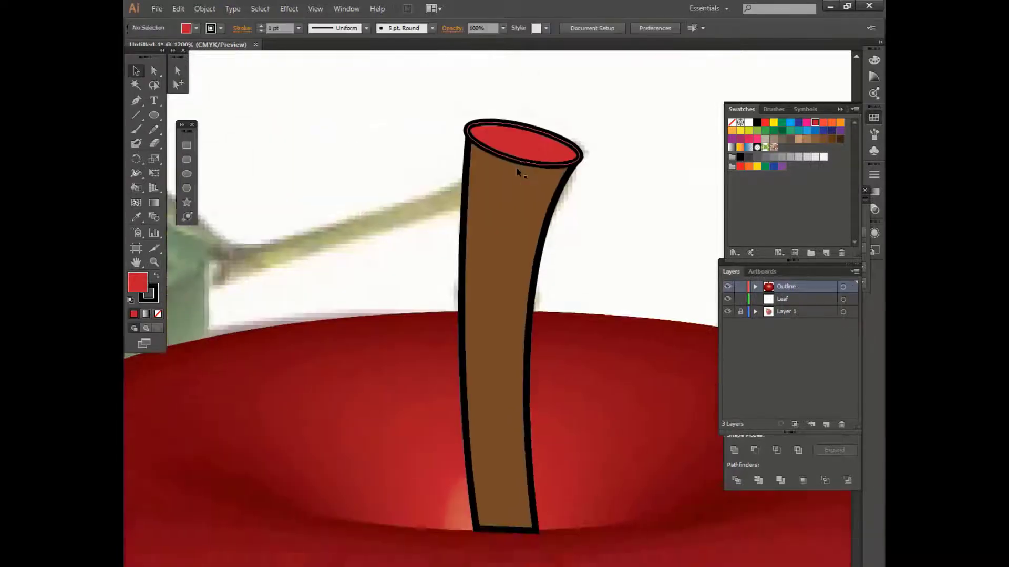
Set the revolved apple's opacity to 50% so the reference photo's leaf shows through
{"action": "scroll", "coordinate": [517, 175], "scroll_direction": "down", "scroll_amount": 5}
{"action": "scroll", "coordinate": [474, 175], "scroll_direction": "up", "scroll_amount": 4}
{"action": "left_click", "coordinate": [461, 340]}
{"action": "left_click_drag", "start_coordinate": [485, 29], "coordinate": [408, 35]}
{"action": "type", "text": "50"}
{"action": "key", "text": "Return"}
{"action": "left_click_drag", "start_coordinate": [376, 251], "coordinate": [452, 193]}
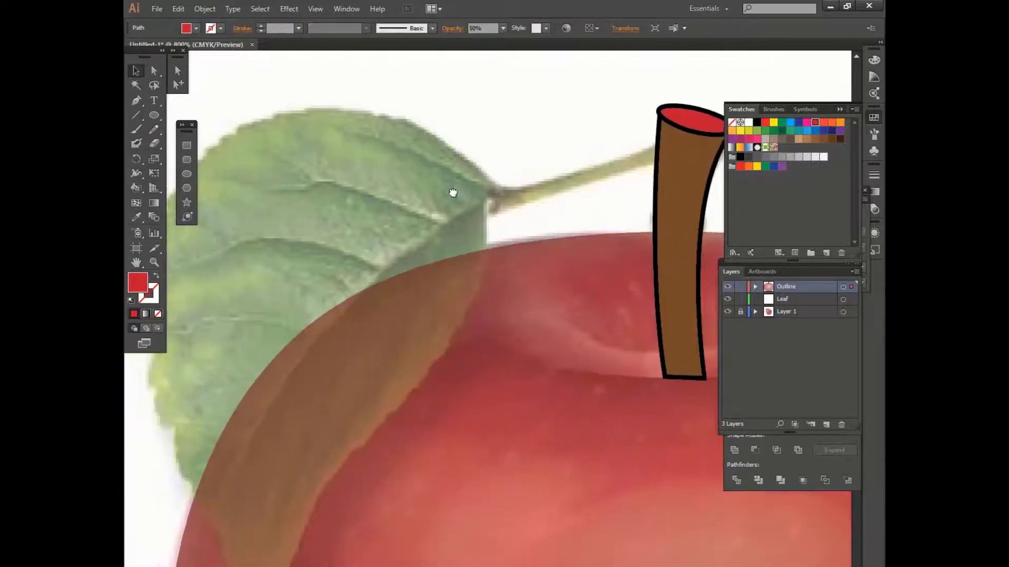
Start the leaf outline on the Leaf layer with the Pen tool, tracing from the stem along the stalk's underside and lower edge to the tip
{"action": "left_click", "coordinate": [797, 299]}
{"action": "key", "text": "p"}
{"action": "left_click", "coordinate": [658, 164]}
{"action": "left_click", "coordinate": [487, 219]}
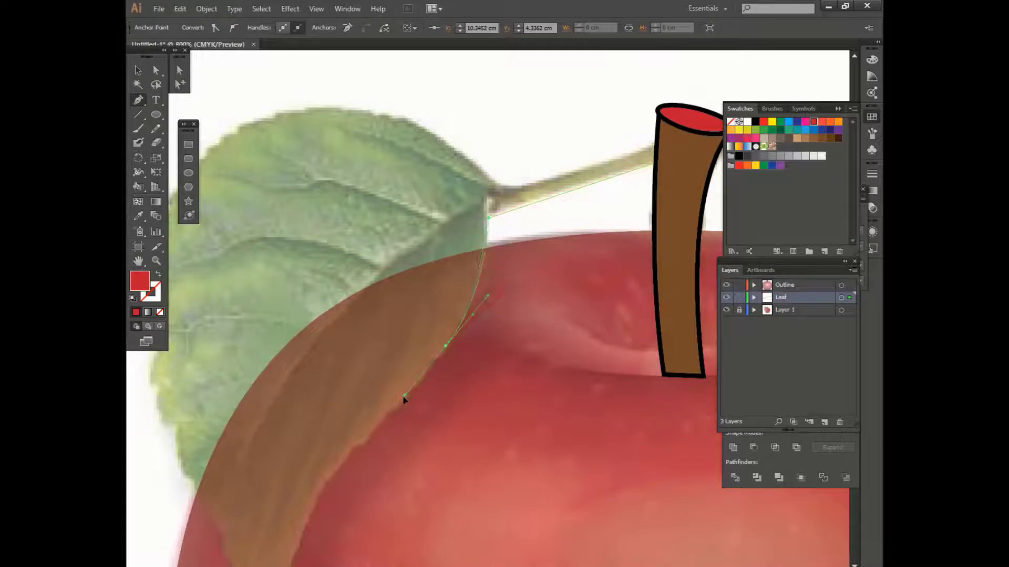
{"action": "left_click_drag", "start_coordinate": [404, 397], "coordinate": [404, 395]}
{"action": "left_click_drag", "start_coordinate": [322, 490], "coordinate": [399, 302]}
{"action": "left_click_drag", "start_coordinate": [369, 369], "coordinate": [362, 373]}
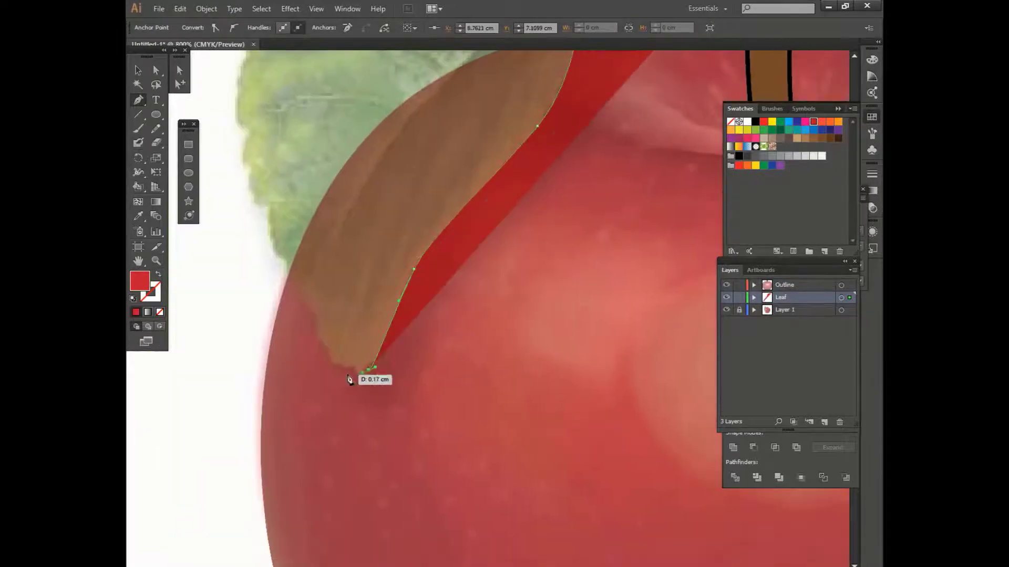
Trace the leaf outline around the tip and up the serrated left edge with the Pen tool, with the fill set to none
{"action": "left_click", "coordinate": [336, 365]}
{"action": "left_click", "coordinate": [315, 325]}
{"action": "left_click", "coordinate": [286, 264]}
{"action": "left_click", "coordinate": [160, 312]}
{"action": "left_click_drag", "start_coordinate": [269, 217], "coordinate": [308, 329]}
{"action": "left_click_drag", "start_coordinate": [292, 324], "coordinate": [289, 311]}
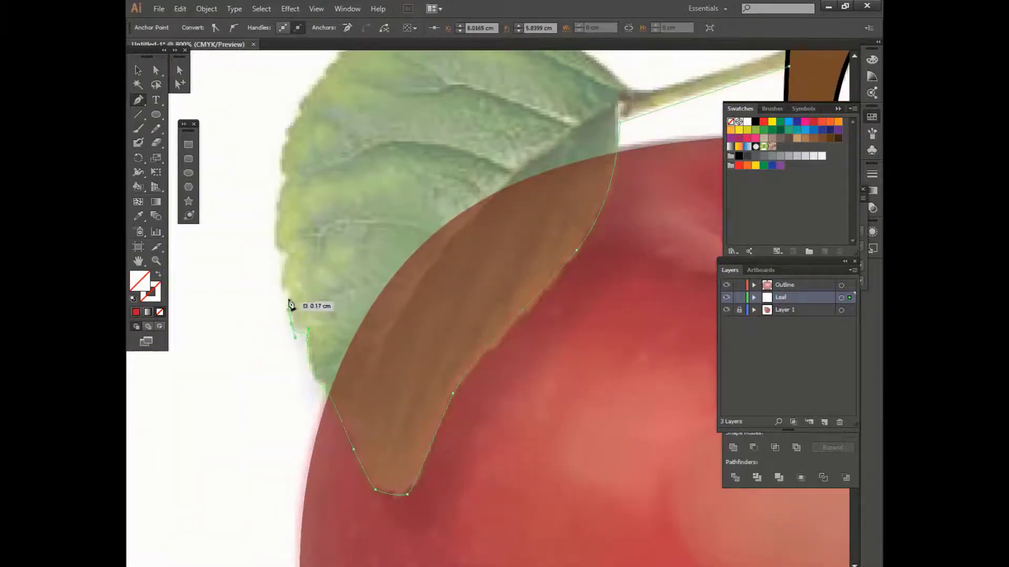
{"action": "left_click", "coordinate": [283, 289]}
{"action": "left_click", "coordinate": [287, 258]}
{"action": "left_click_drag", "start_coordinate": [274, 238], "coordinate": [275, 223]}
{"action": "left_click", "coordinate": [284, 182]}
{"action": "left_click", "coordinate": [282, 147]}
{"action": "left_click_drag", "start_coordinate": [284, 142], "coordinate": [256, 301]}
Trace the leaf's top edge and the stalk back to the stem, close the outline, and fill it with light green
{"action": "left_click", "coordinate": [288, 241]}
{"action": "left_click_drag", "start_coordinate": [370, 181], "coordinate": [388, 179]}
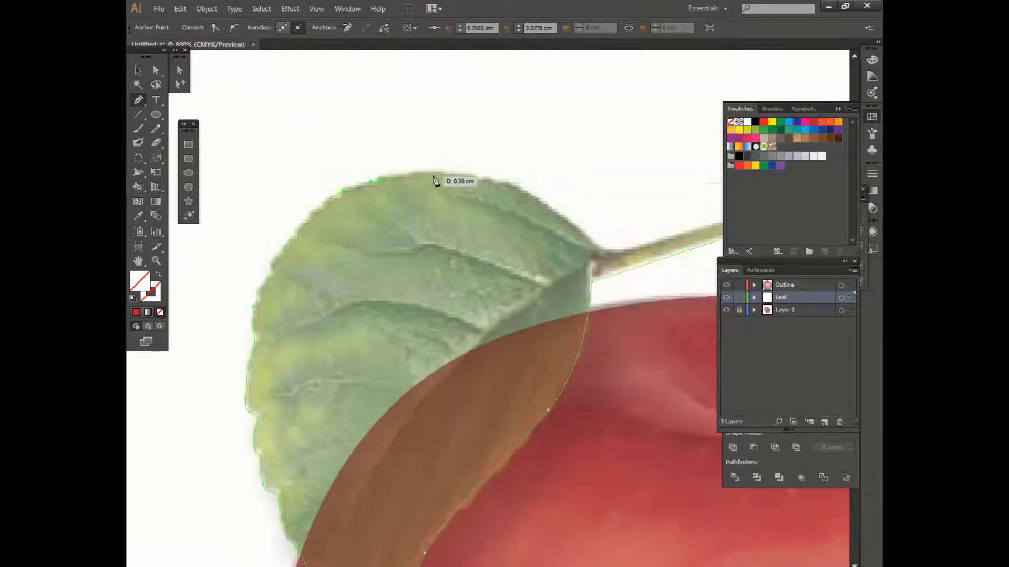
{"action": "left_click_drag", "start_coordinate": [498, 181], "coordinate": [522, 191]}
{"action": "left_click", "coordinate": [580, 230]}
{"action": "left_click", "coordinate": [602, 249]}
{"action": "left_click_drag", "start_coordinate": [614, 269], "coordinate": [384, 324]}
{"action": "left_click", "coordinate": [529, 264]}
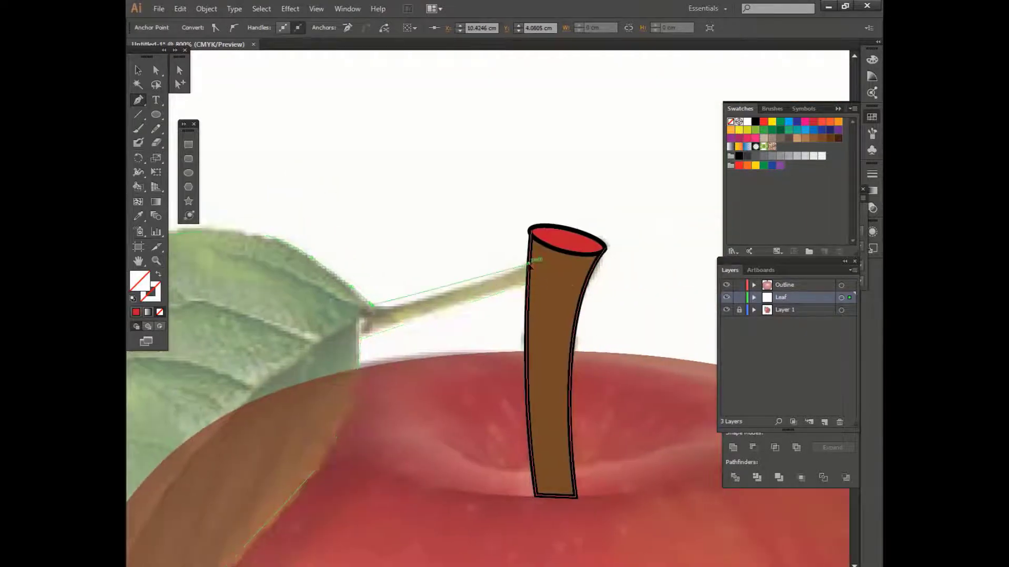
{"action": "left_click", "coordinate": [530, 283]}
{"action": "key", "text": "v"}
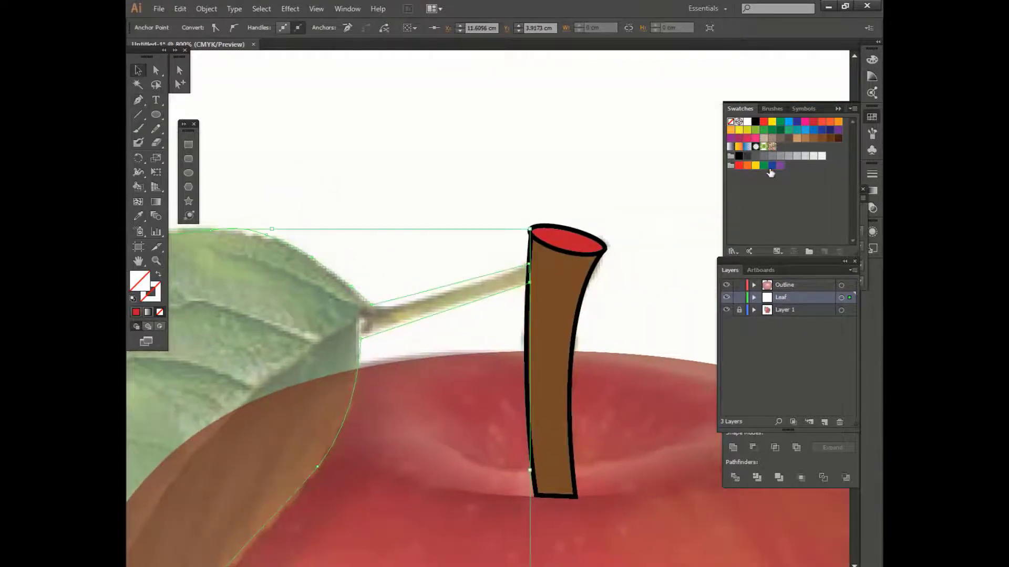
{"action": "left_click", "coordinate": [755, 129]}
{"action": "scroll", "coordinate": [288, 251], "scroll_direction": "down", "scroll_amount": 4}
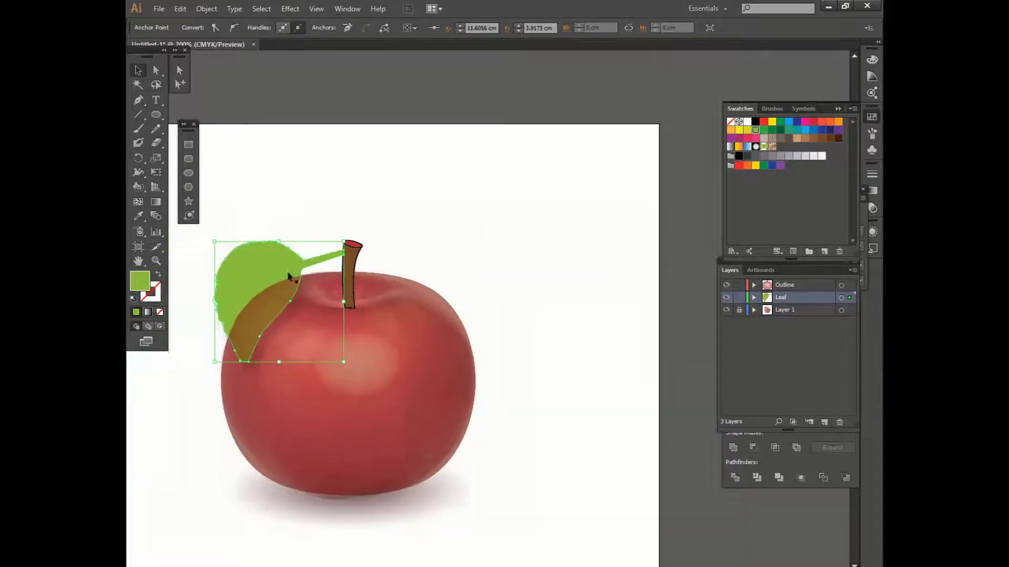
Set the revolved apple's opacity back to 100%
{"action": "left_click_drag", "start_coordinate": [287, 275], "coordinate": [435, 246]}
{"action": "scroll", "coordinate": [435, 246], "scroll_direction": "up", "scroll_amount": 1}
{"action": "left_click", "coordinate": [610, 351]}
{"action": "left_click_drag", "start_coordinate": [492, 28], "coordinate": [398, 38]}
{"action": "type", "text": "100"}
{"action": "key", "text": "Return"}
Move the Leaf layer above the Outline layer, deselect the leaf, and make the Outline layer active
{"action": "left_click", "coordinate": [435, 225]}
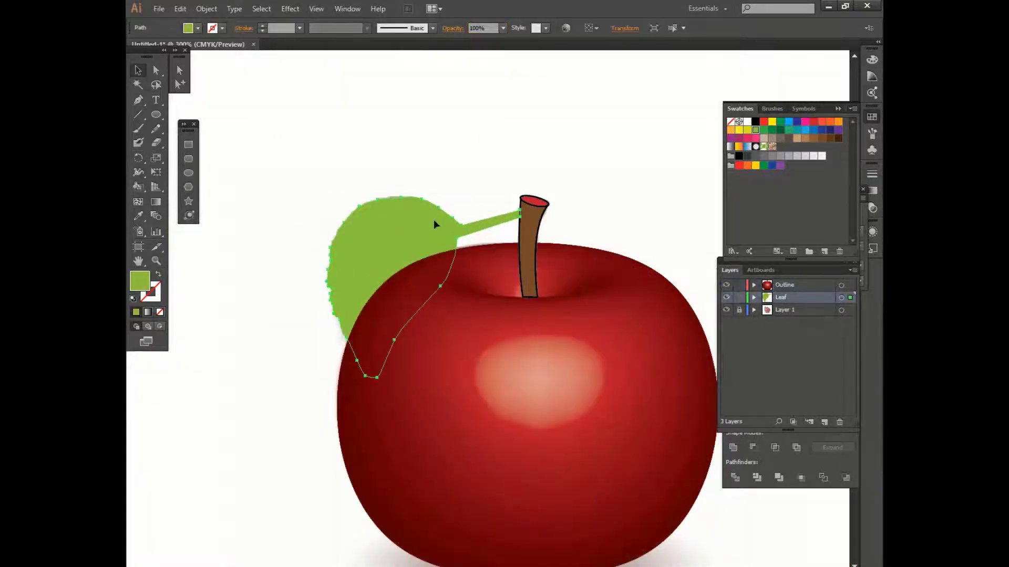
{"action": "left_click_drag", "start_coordinate": [780, 297], "coordinate": [781, 282]}
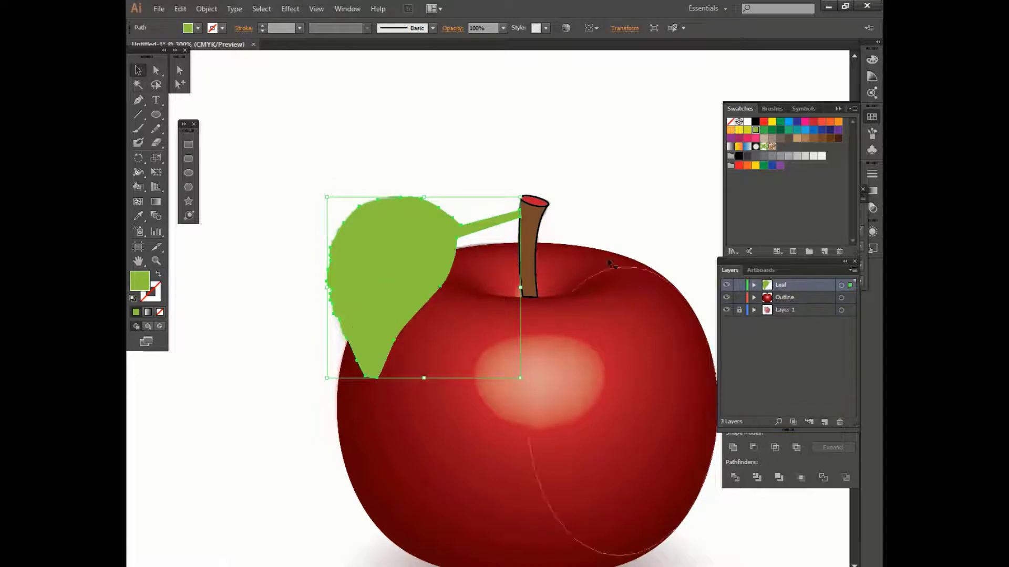
{"action": "left_click", "coordinate": [530, 185]}
{"action": "scroll", "coordinate": [531, 185], "scroll_direction": "up", "scroll_amount": 2}
{"action": "left_click", "coordinate": [801, 302]}
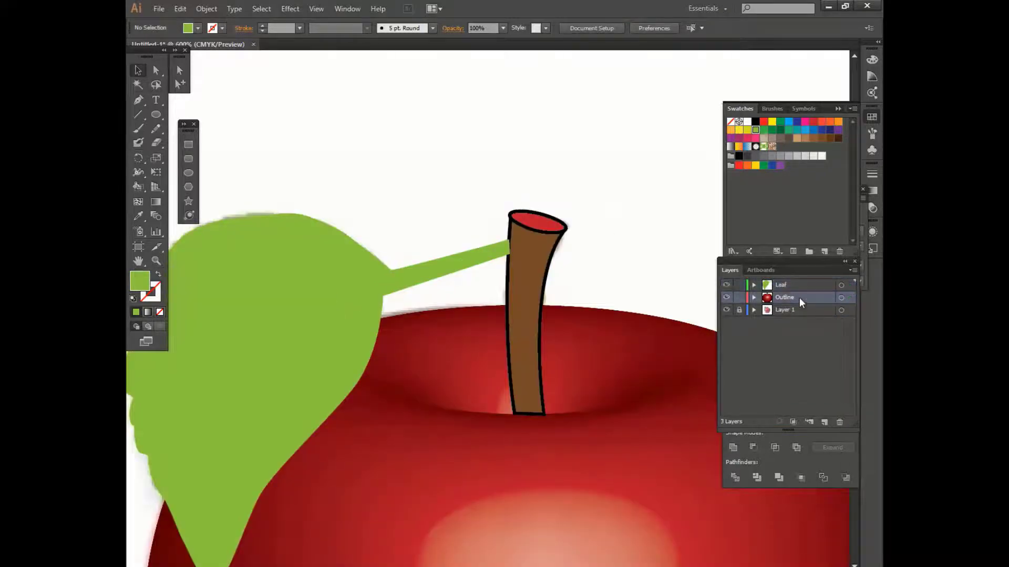
Give the green leaf a 1 pt black stroke
{"action": "left_click", "coordinate": [488, 258]}
{"action": "left_click", "coordinate": [870, 176]}
{"action": "left_click", "coordinate": [786, 182]}
{"action": "type", "text": "1"}
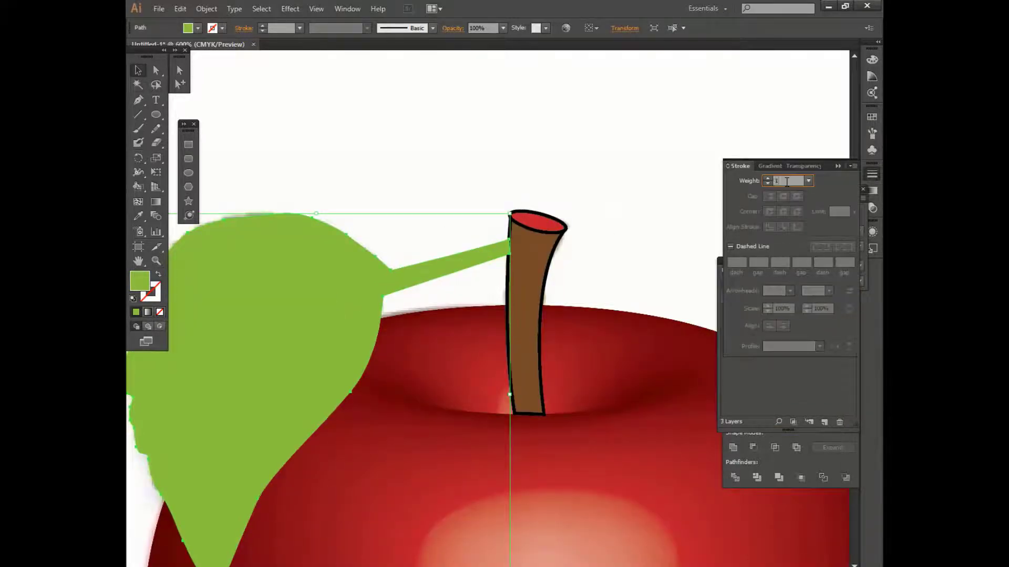
{"action": "key", "text": "Return"}
Align the end points of the leaf's stalk with the stem's left edge using Direct Selection, and deselect
{"action": "key", "text": "a"}
{"action": "scroll", "coordinate": [507, 258], "scroll_direction": "up", "scroll_amount": 4}
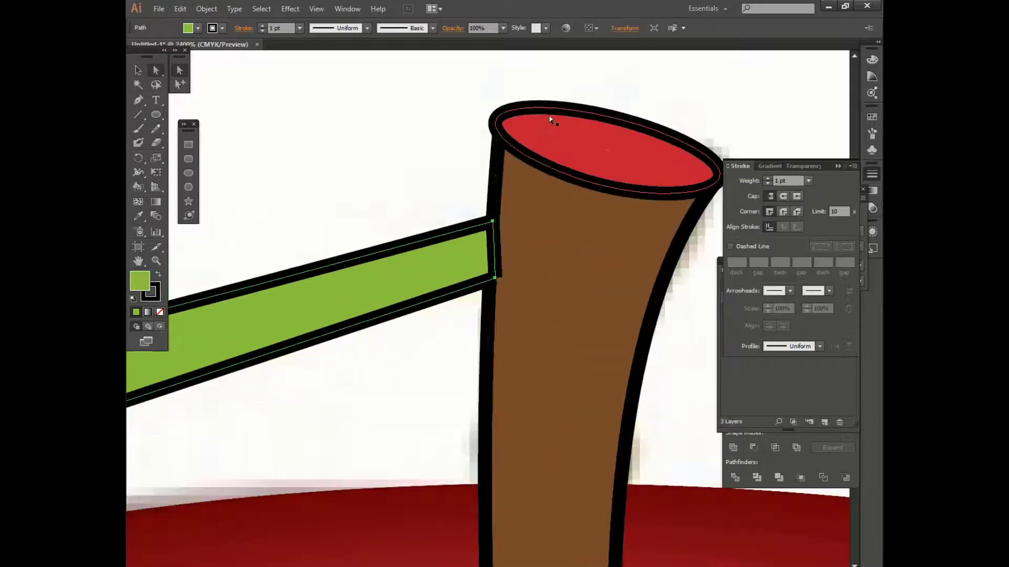
{"action": "left_click_drag", "start_coordinate": [495, 279], "coordinate": [494, 277]}
{"action": "left_click", "coordinate": [439, 189]}
{"action": "scroll", "coordinate": [439, 189], "scroll_direction": "down", "scroll_amount": 5}
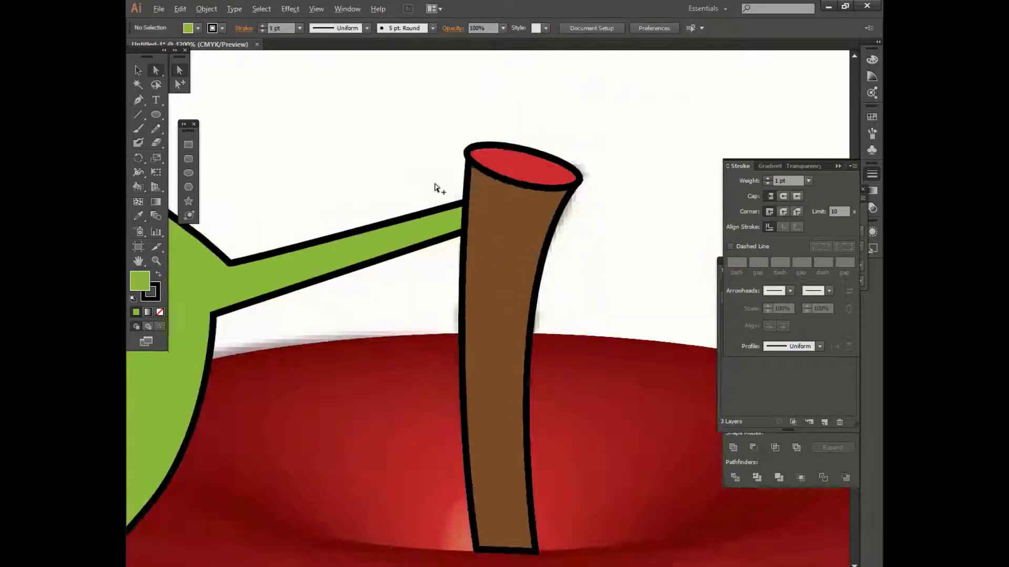
Remove the extra anchor point at the leaf's blunt tip and close the outline into a single pointed tip
{"action": "left_click_drag", "start_coordinate": [318, 178], "coordinate": [420, 196]}
{"action": "left_click", "coordinate": [420, 196]}
{"action": "scroll", "coordinate": [337, 466], "scroll_direction": "down", "scroll_amount": 1}
{"action": "scroll", "coordinate": [364, 441], "scroll_direction": "up", "scroll_amount": 2}
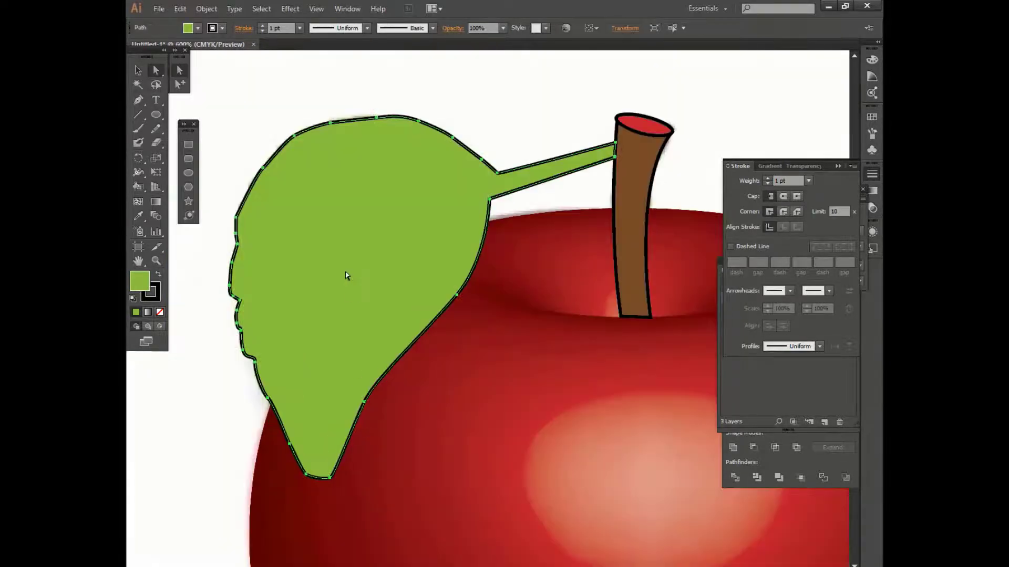
{"action": "key", "text": "p"}
{"action": "left_click", "coordinate": [330, 478]}
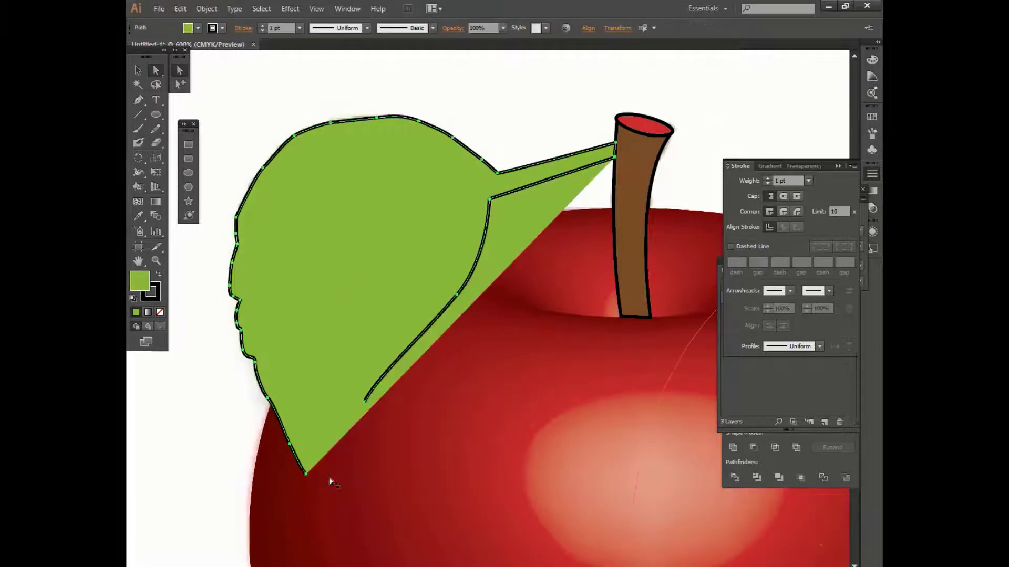
{"action": "left_click", "coordinate": [156, 69]}
{"action": "left_click_drag", "start_coordinate": [205, 189], "coordinate": [299, 132]}
{"action": "left_click_drag", "start_coordinate": [293, 135], "coordinate": [356, 309]}
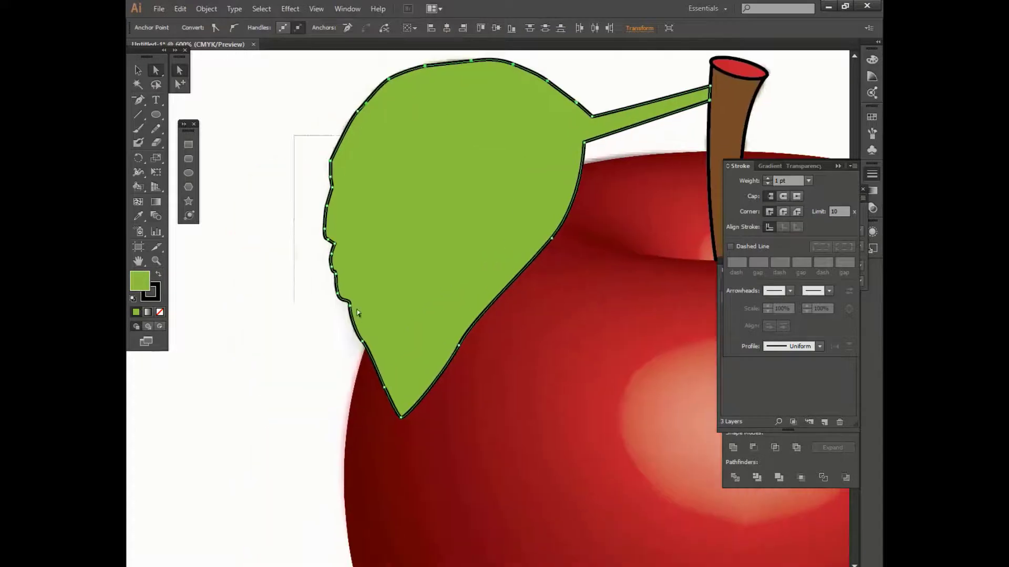
{"action": "left_click_drag", "start_coordinate": [433, 305], "coordinate": [468, 369]}
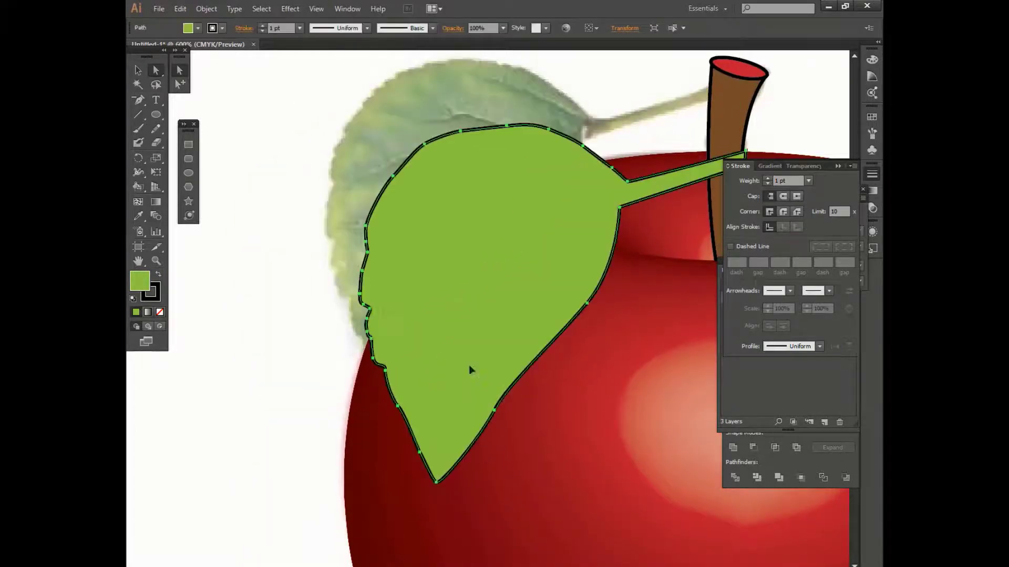
{"action": "key", "text": "ctrl+z"}
Convert the anchor points on the leaf's right edge and stalk junction to smooth points, and adjust the curve under the stalk
{"action": "left_click", "coordinate": [458, 345]}
{"action": "left_click", "coordinate": [552, 238]}
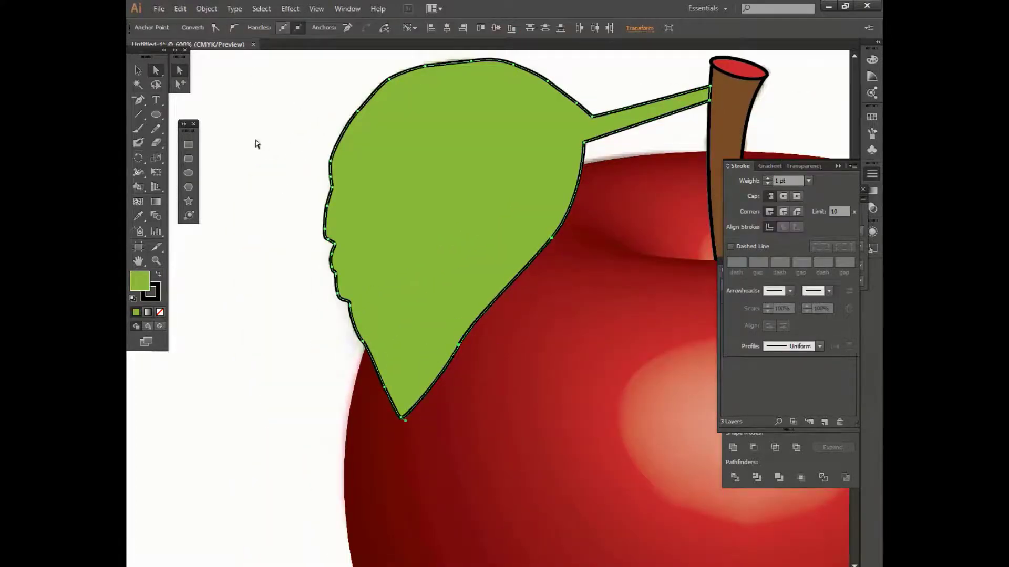
{"action": "left_click", "coordinate": [584, 142]}
{"action": "left_click", "coordinate": [233, 28]}
{"action": "left_click", "coordinate": [592, 116]}
{"action": "left_click", "coordinate": [326, 68]}
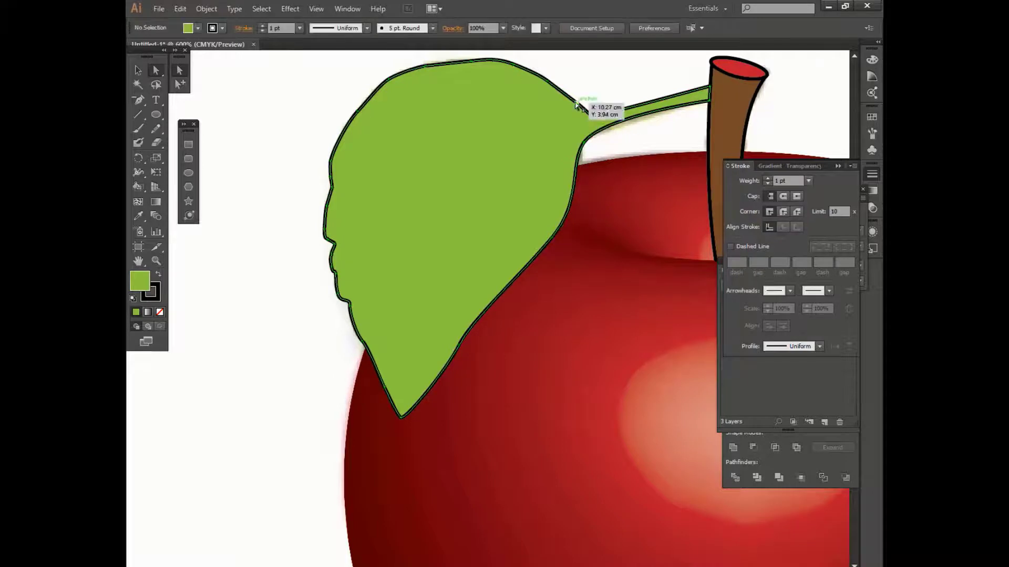
{"action": "left_click", "coordinate": [577, 103]}
{"action": "left_click_drag", "start_coordinate": [584, 142], "coordinate": [591, 138]}
{"action": "left_click", "coordinate": [618, 138]}
{"action": "scroll", "coordinate": [653, 169], "scroll_direction": "up", "scroll_amount": 1}
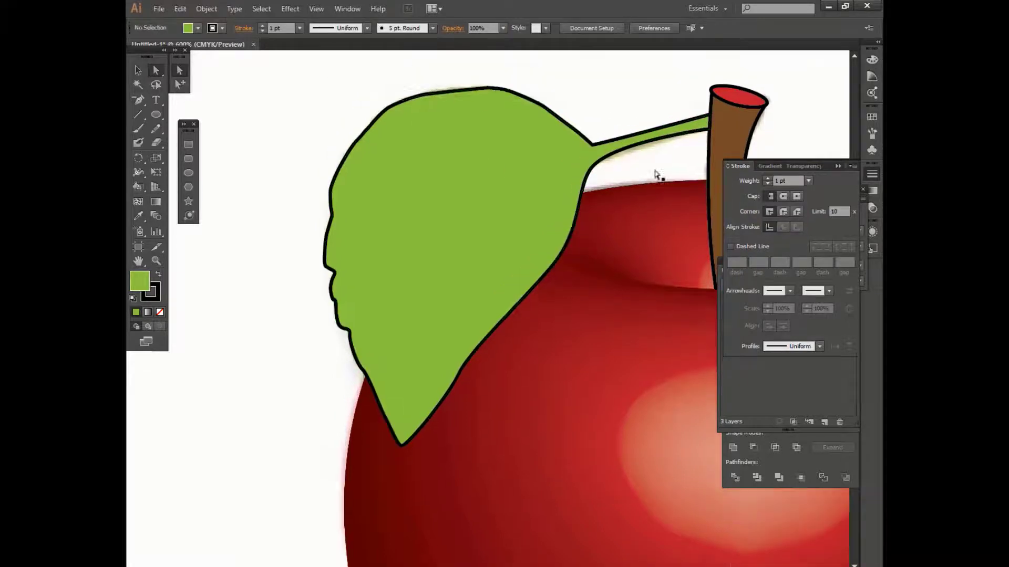
Set the leaf's opacity to 50% and bring the Layers panel back into view
{"action": "left_click", "coordinate": [536, 148]}
{"action": "left_click", "coordinate": [502, 28]}
{"action": "left_click", "coordinate": [517, 107]}
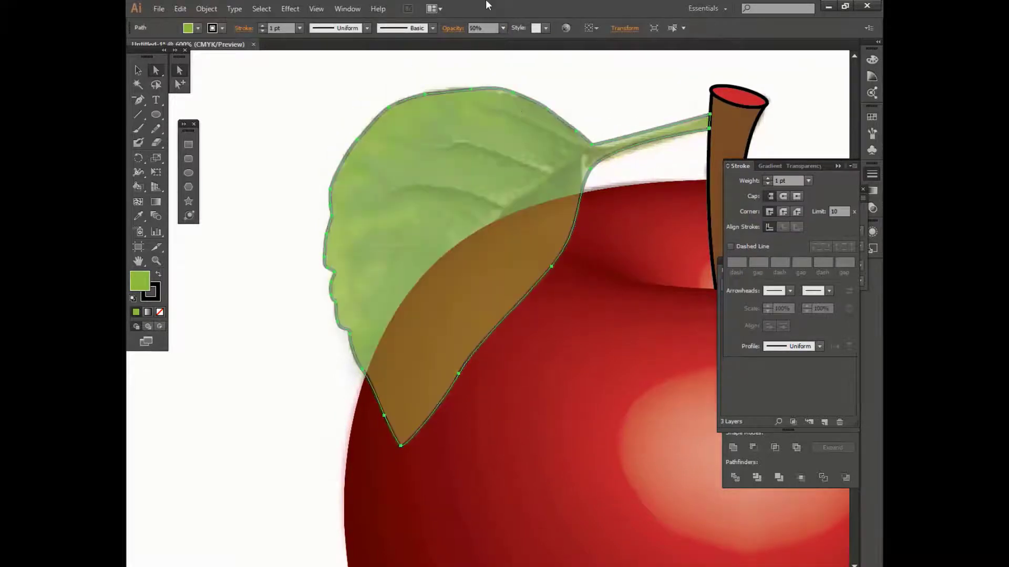
{"action": "left_click", "coordinate": [787, 386]}
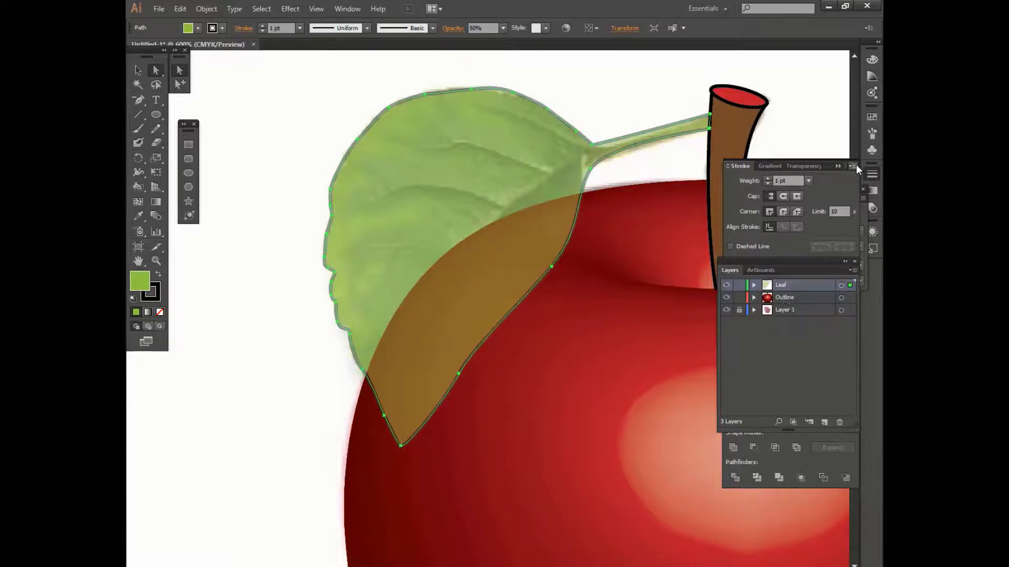
Draw the leaf's curved central vein from the stalk junction to near the tip with the Pen tool, black stroke and no fill
{"action": "key", "text": "p"}
{"action": "left_click", "coordinate": [579, 159]}
{"action": "left_click_drag", "start_coordinate": [504, 212], "coordinate": [487, 233]}
{"action": "key", "text": "slash"}
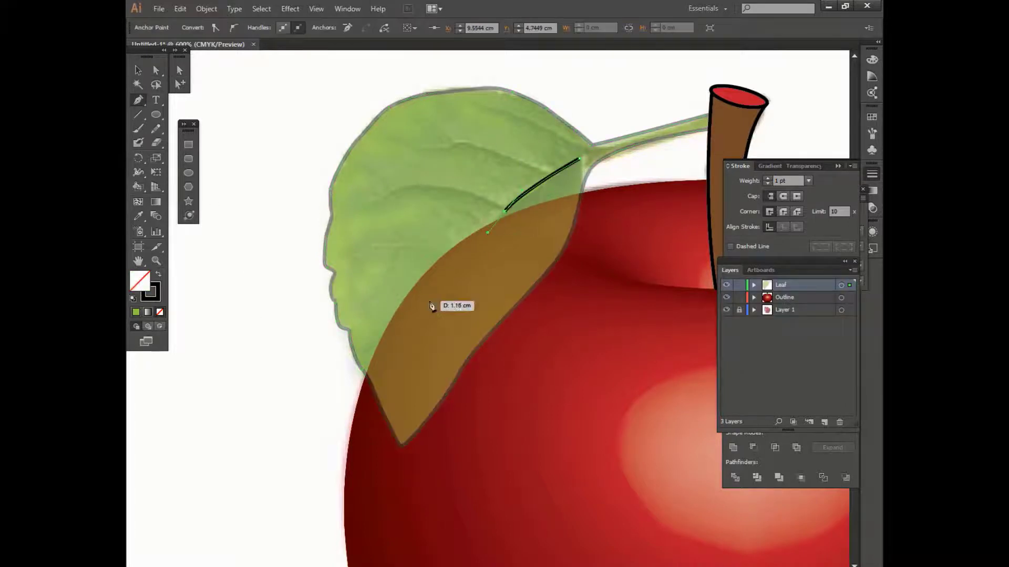
{"action": "left_click_drag", "start_coordinate": [403, 389], "coordinate": [387, 477]}
{"action": "left_click", "coordinate": [404, 389]}
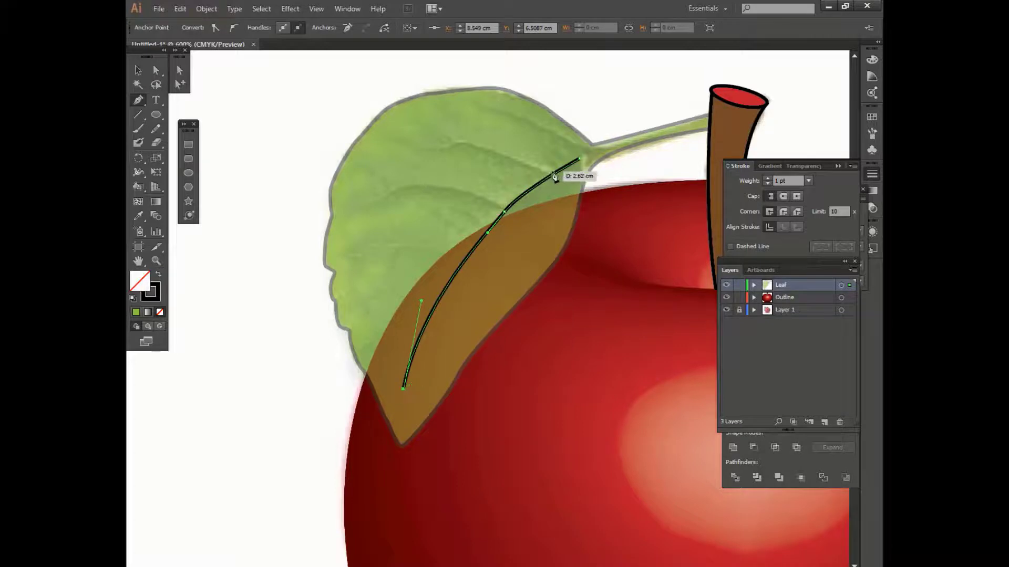
{"action": "left_click", "coordinate": [565, 166]}
{"action": "left_click_drag", "start_coordinate": [464, 146], "coordinate": [434, 145]}
{"action": "key", "text": "ctrl+z"}
{"action": "key", "text": "p"}
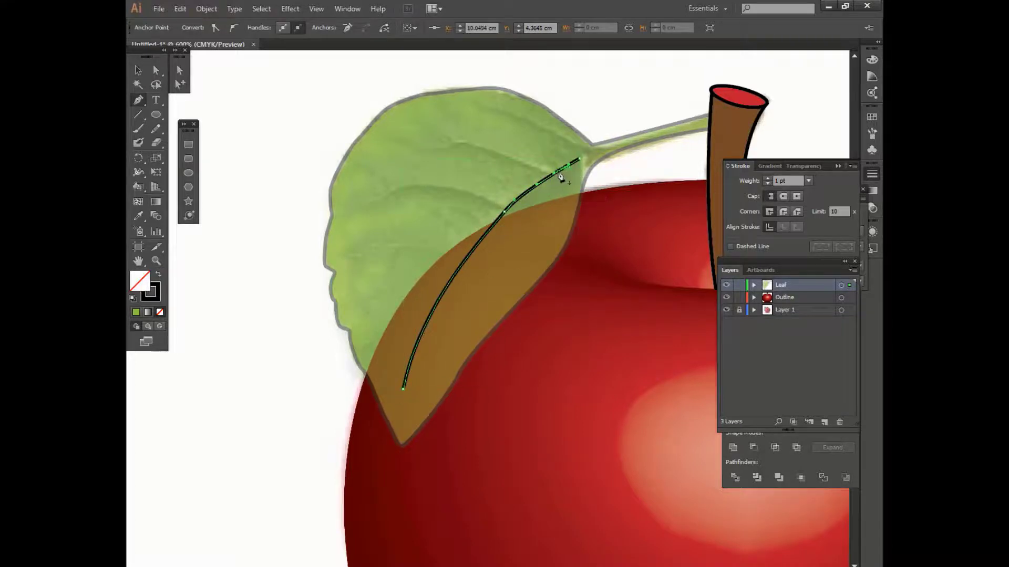
Draw two curved side veins on the upper left half of the leaf, joining the central vein, with the Pen tool
{"action": "left_click", "coordinate": [578, 94], "text": "ctrl"}
{"action": "left_click", "coordinate": [555, 173]}
{"action": "left_click", "coordinate": [451, 143]}
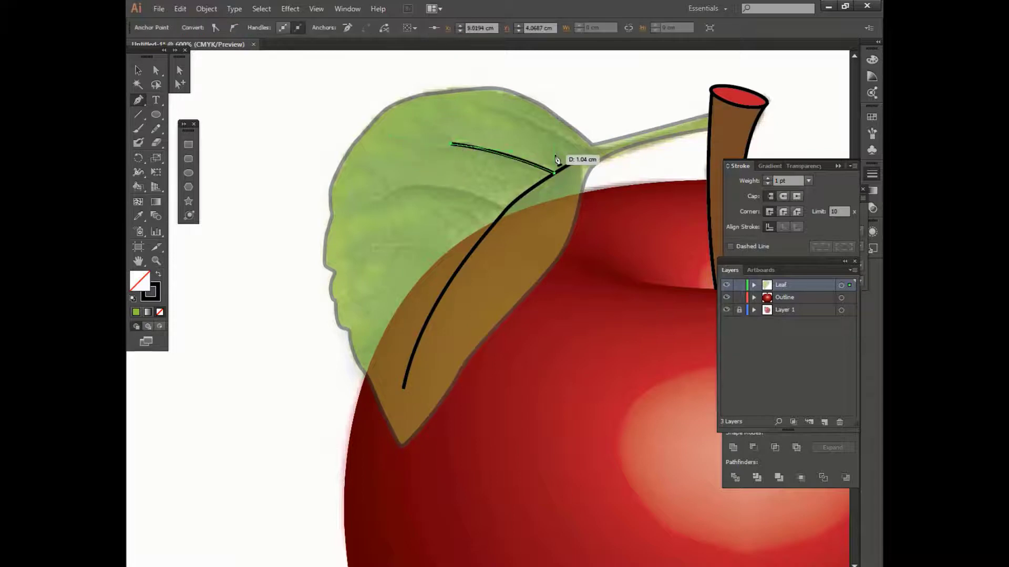
{"action": "left_click", "coordinate": [389, 199], "text": "ctrl"}
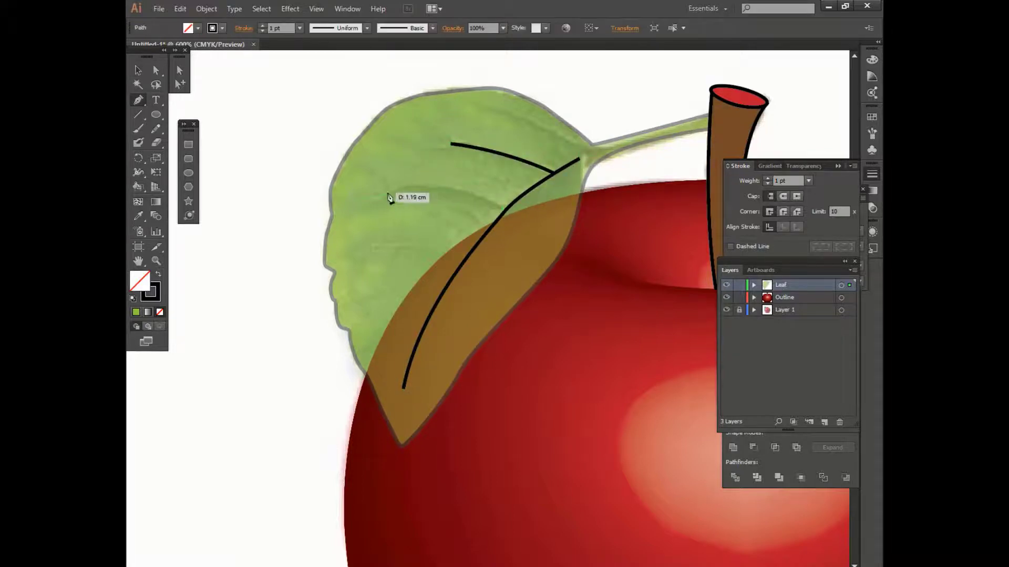
{"action": "left_click_drag", "start_coordinate": [392, 193], "coordinate": [456, 177]}
{"action": "left_click", "coordinate": [503, 209]}
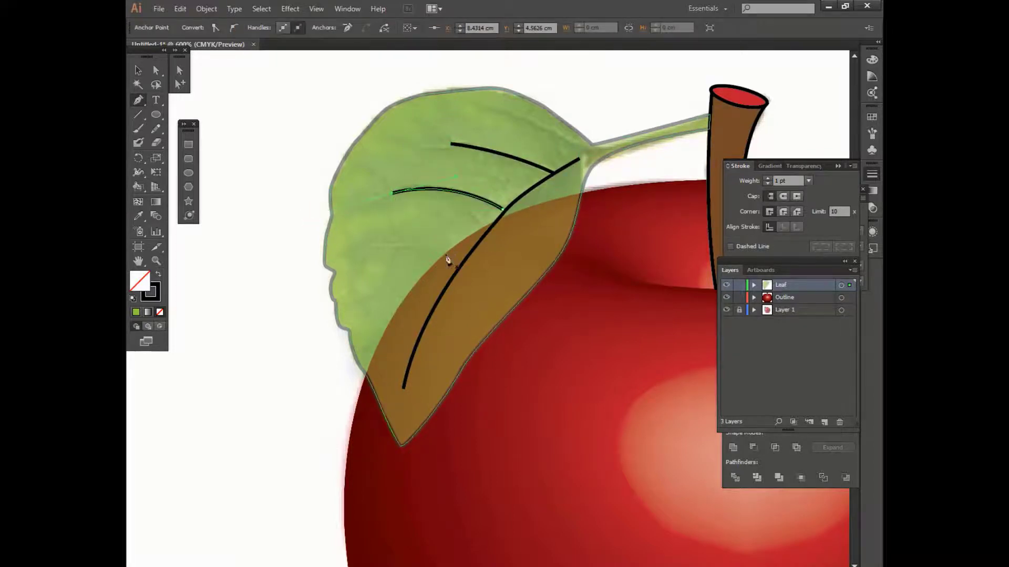
Set the leaf's opacity back to 100%
{"action": "left_click", "coordinate": [553, 116], "text": "ctrl"}
{"action": "left_click", "coordinate": [503, 28]}
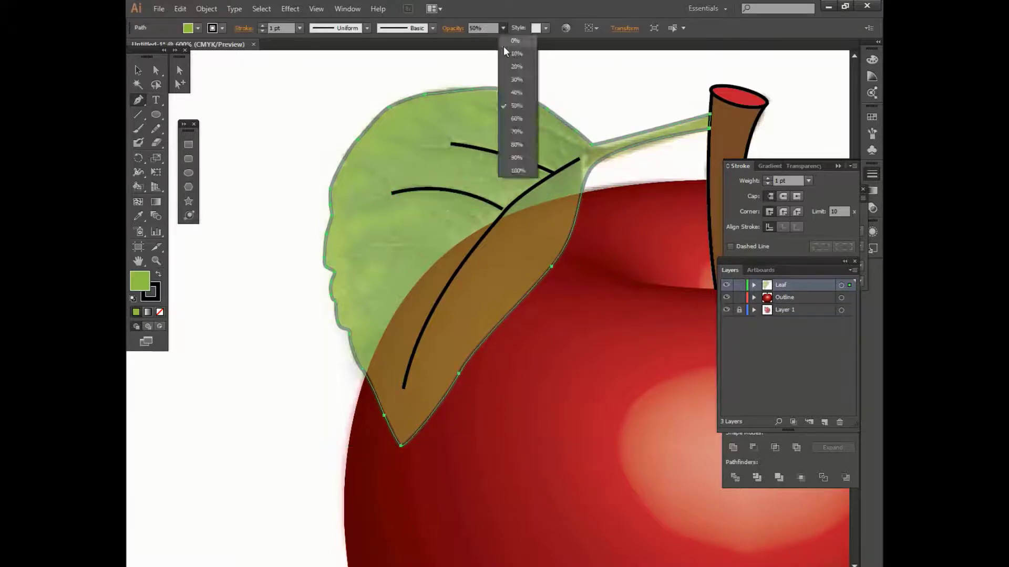
{"action": "left_click", "coordinate": [515, 35]}
Draw two more side veins on the lower left half of the leaf, joining the central vein, with the Pen tool
{"action": "left_click_drag", "start_coordinate": [393, 294], "coordinate": [417, 289]}
{"action": "left_click_drag", "start_coordinate": [469, 254], "coordinate": [445, 354]}
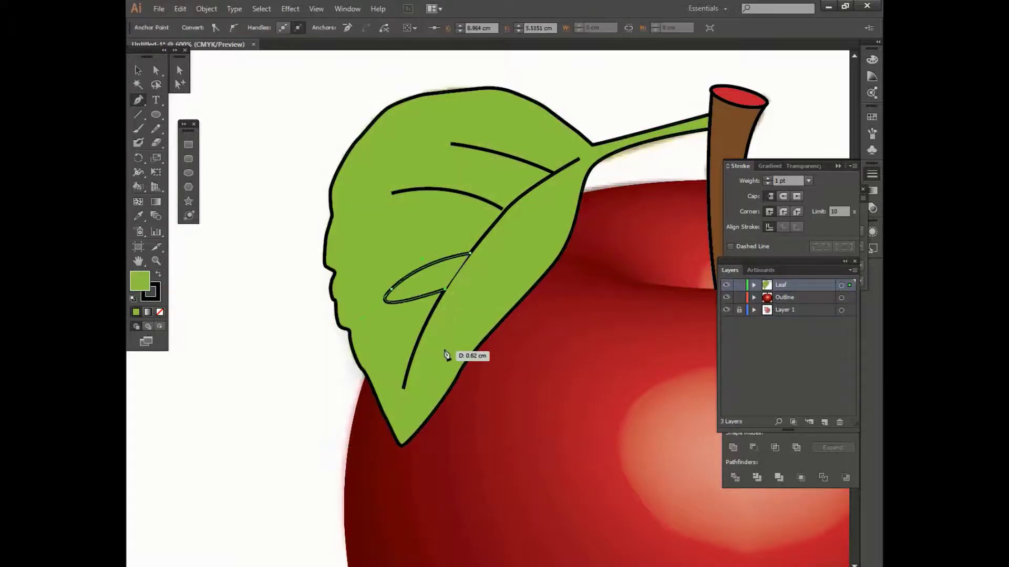
{"action": "left_click", "coordinate": [384, 354], "text": "ctrl"}
{"action": "left_click", "coordinate": [384, 348]}
{"action": "left_click_drag", "start_coordinate": [429, 314], "coordinate": [449, 290]}
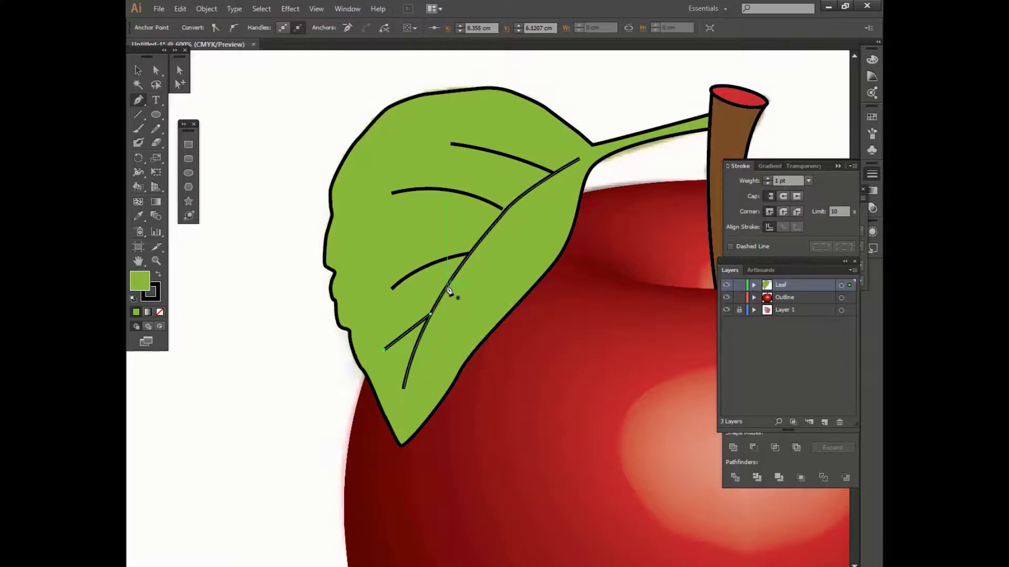
Extend the two lower side veins from the central vein down into the leaf's right half, and remove their fill
{"action": "left_click", "coordinate": [432, 314], "text": "alt"}
{"action": "left_click_drag", "start_coordinate": [431, 381], "coordinate": [438, 393]}
{"action": "left_click", "coordinate": [161, 312]}
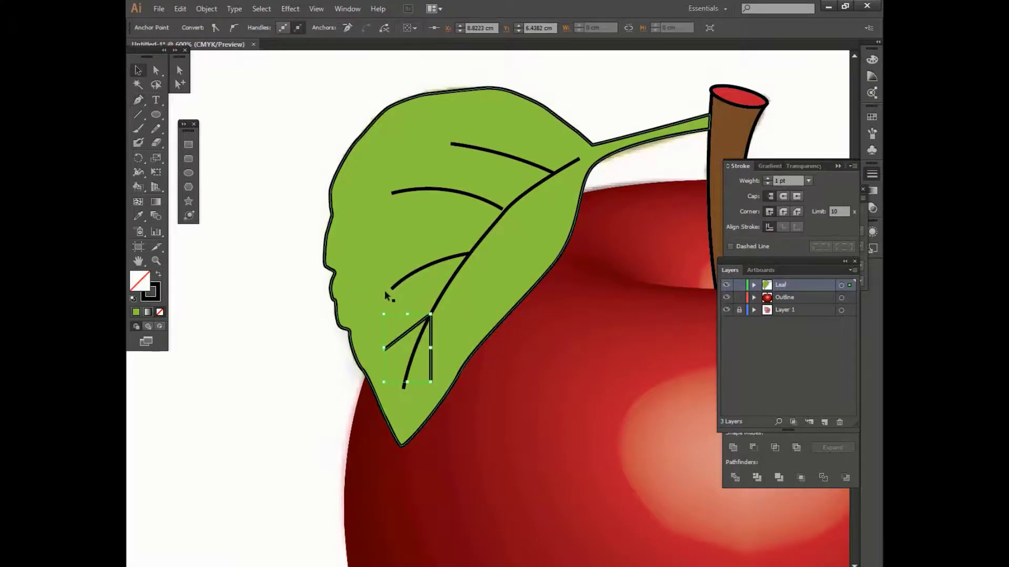
{"action": "left_click", "coordinate": [392, 289], "text": "ctrl"}
{"action": "left_click", "coordinate": [469, 254]}
{"action": "left_click", "coordinate": [471, 320]}
{"action": "left_click", "coordinate": [160, 312]}
{"action": "key", "text": "v"}
{"action": "key", "text": "p"}
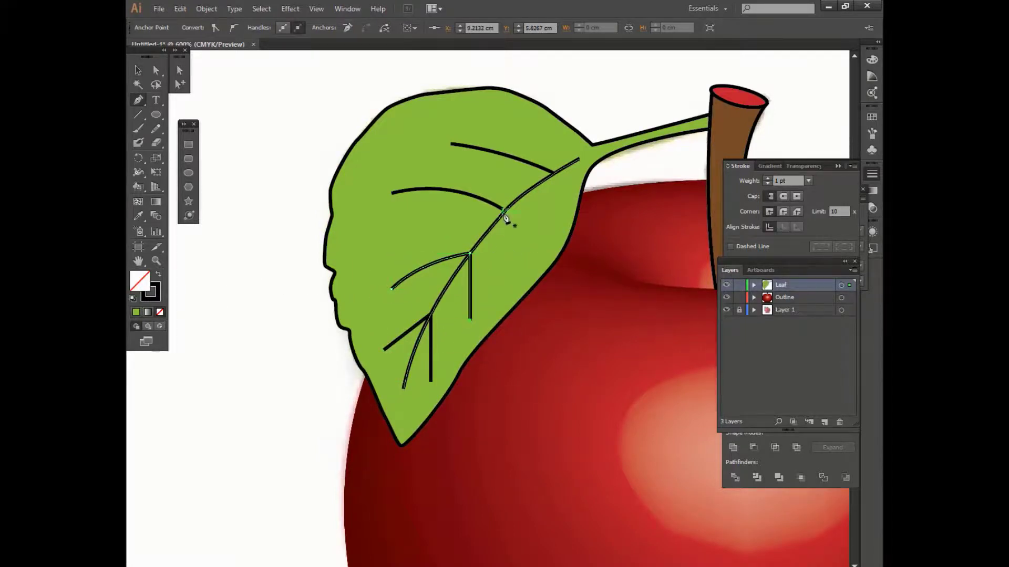
Extend the two upper side veins from the central vein down into the leaf's right half with the Pen tool
{"action": "left_click", "coordinate": [504, 212]}
{"action": "left_click", "coordinate": [502, 282]}
{"action": "key", "text": "v"}
{"action": "key", "text": "p"}
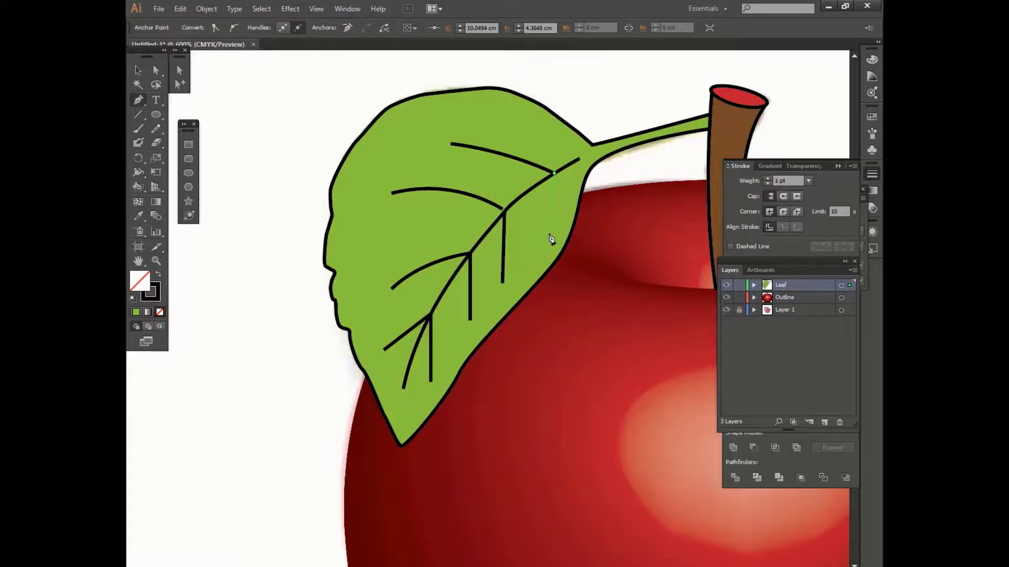
{"action": "left_click", "coordinate": [550, 233]}
Reposition the outer ends of the upper side veins further left and snap the second vein's inner anchor onto the central vein
{"action": "key", "text": "a"}
{"action": "left_click_drag", "start_coordinate": [391, 193], "coordinate": [385, 208]}
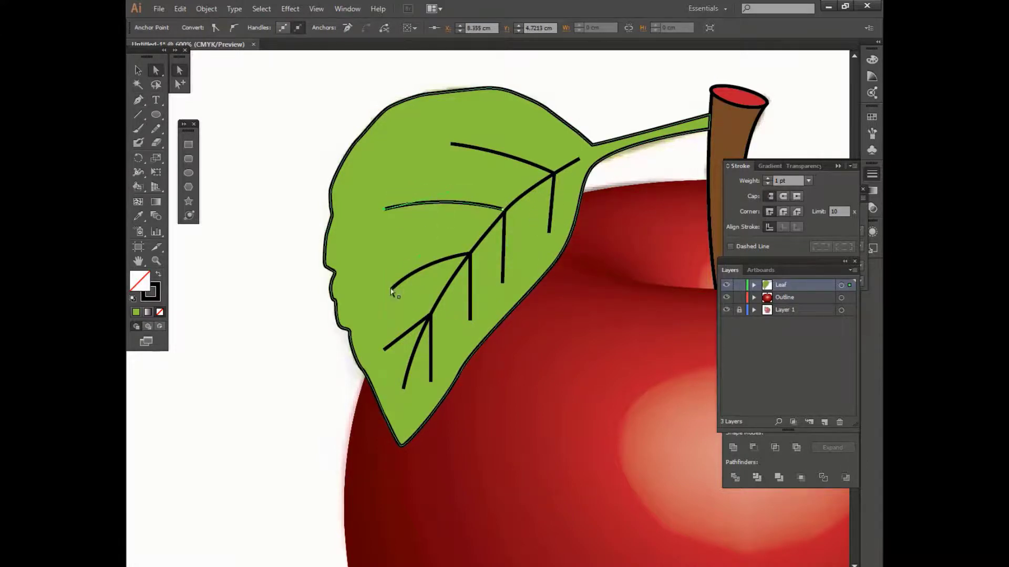
{"action": "left_click_drag", "start_coordinate": [450, 143], "coordinate": [420, 148]}
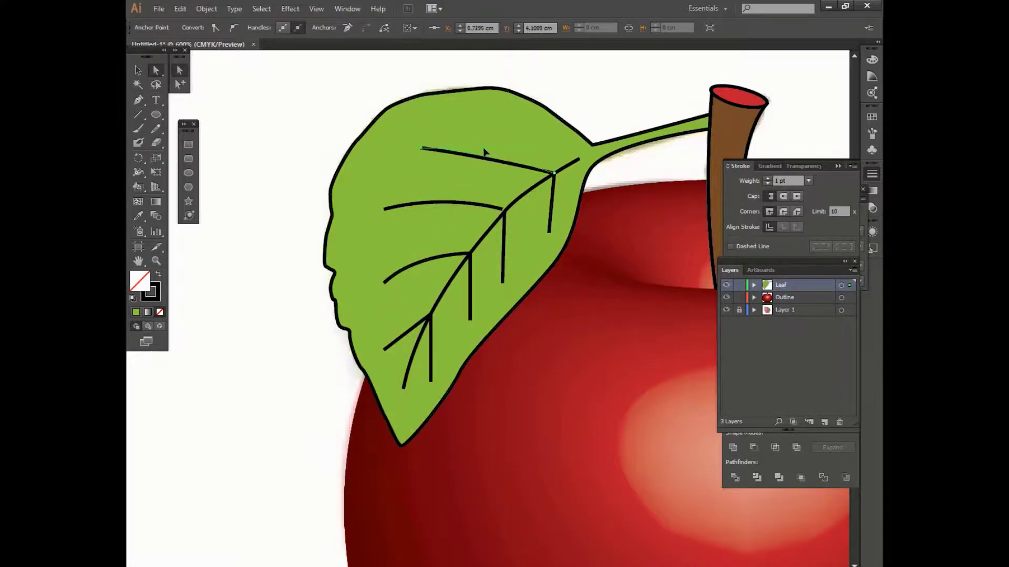
{"action": "left_click_drag", "start_coordinate": [502, 210], "coordinate": [507, 213]}
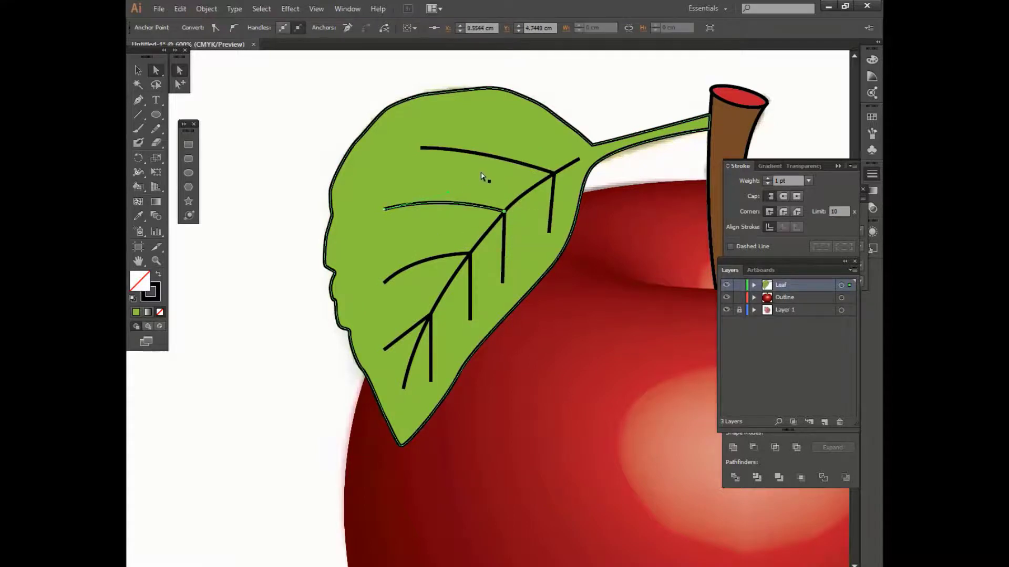
Set the stroke weight of the upper side veins and the leaf outline to 2 pt
{"action": "left_click_drag", "start_coordinate": [785, 183], "coordinate": [728, 187]}
{"action": "type", "text": "3"}
{"action": "key", "text": "Return"}
{"action": "left_click_drag", "start_coordinate": [795, 180], "coordinate": [736, 183]}
{"action": "type", "text": "2"}
{"action": "key", "text": "Return"}
{"action": "mouse_move", "coordinate": [324, 86]}
{"action": "left_mouse_down"}
{"action": "mouse_move", "coordinate": [465, 189]}
{"action": "mouse_move", "coordinate": [462, 210]}
{"action": "left_mouse_up"}
{"action": "left_click", "coordinate": [792, 180]}
{"action": "type", "text": "2"}
{"action": "key", "text": "Return"}
Set the stroke weight of the stem and its red top to 2 pt
{"action": "left_click", "coordinate": [630, 109]}
{"action": "left_click", "coordinate": [746, 126]}
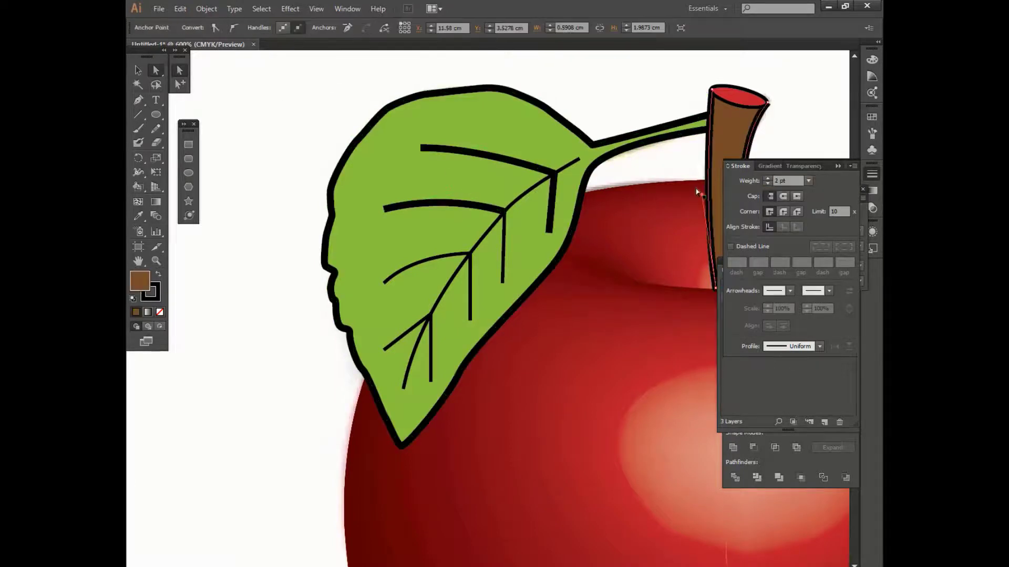
{"action": "left_click", "coordinate": [752, 111]}
{"action": "key", "text": "Return"}
{"action": "left_click", "coordinate": [608, 170]}
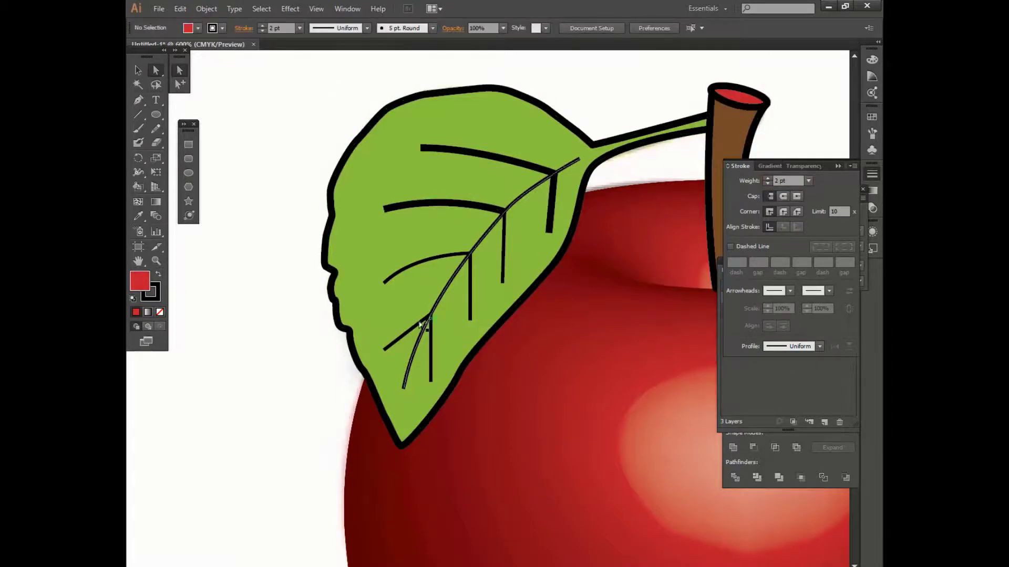
Set the stroke of all the leaf's veins, including the central one, to 2 pt with round caps
{"action": "left_click_drag", "start_coordinate": [421, 321], "coordinate": [434, 288]}
{"action": "left_click", "coordinate": [551, 202], "text": "shift"}
{"action": "left_click", "coordinate": [528, 165], "text": "shift"}
{"action": "left_click", "coordinate": [486, 208], "text": "shift"}
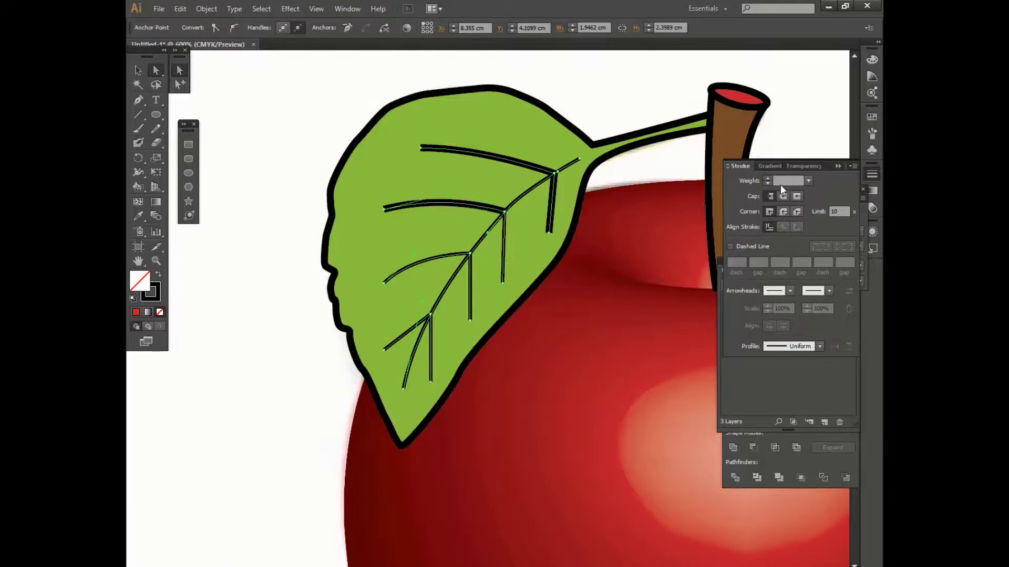
{"action": "left_click", "coordinate": [781, 182]}
{"action": "type", "text": "2"}
{"action": "key", "text": "Return"}
{"action": "left_click", "coordinate": [782, 195]}
{"action": "left_click", "coordinate": [613, 101]}
{"action": "left_click", "coordinate": [580, 159]}
{"action": "left_click", "coordinate": [614, 102]}
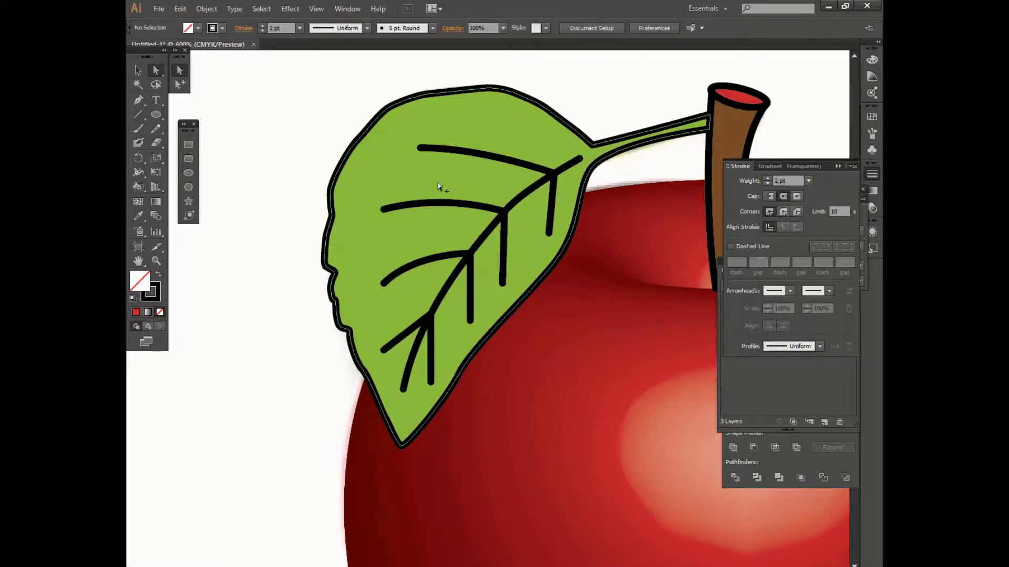
Taper both ends of the topmost side vein with the Width tool
{"action": "scroll", "coordinate": [449, 190], "scroll_direction": "up", "scroll_amount": 3}
{"action": "mouse_move", "coordinate": [490, 442]}
{"action": "left_mouse_down"}
{"action": "mouse_move", "coordinate": [482, 300]}
{"action": "mouse_move", "coordinate": [460, 478]}
{"action": "left_mouse_up"}
{"action": "left_click", "coordinate": [393, 164]}
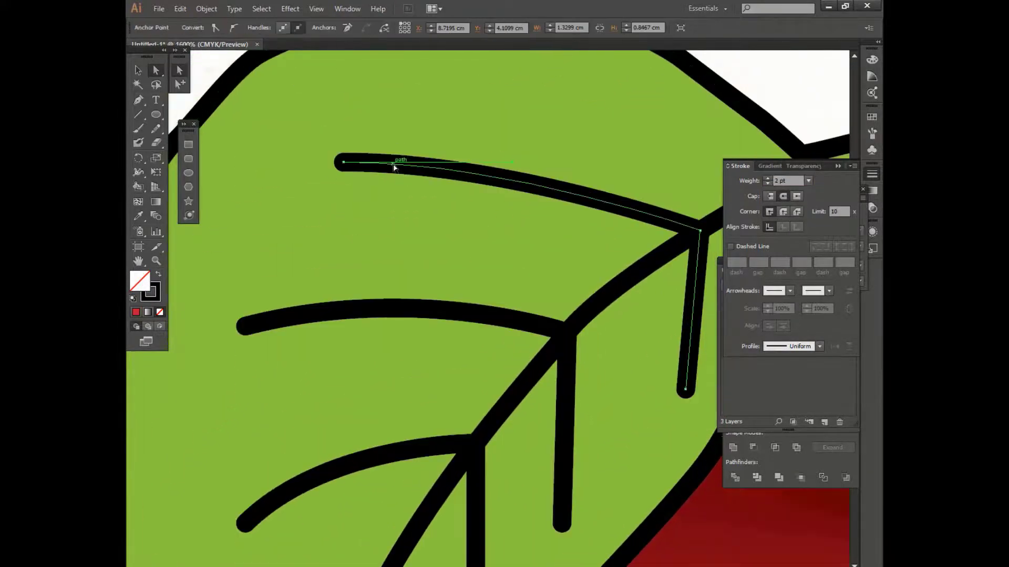
{"action": "key", "text": "shift+w"}
{"action": "left_click_drag", "start_coordinate": [343, 162], "coordinate": [345, 164]}
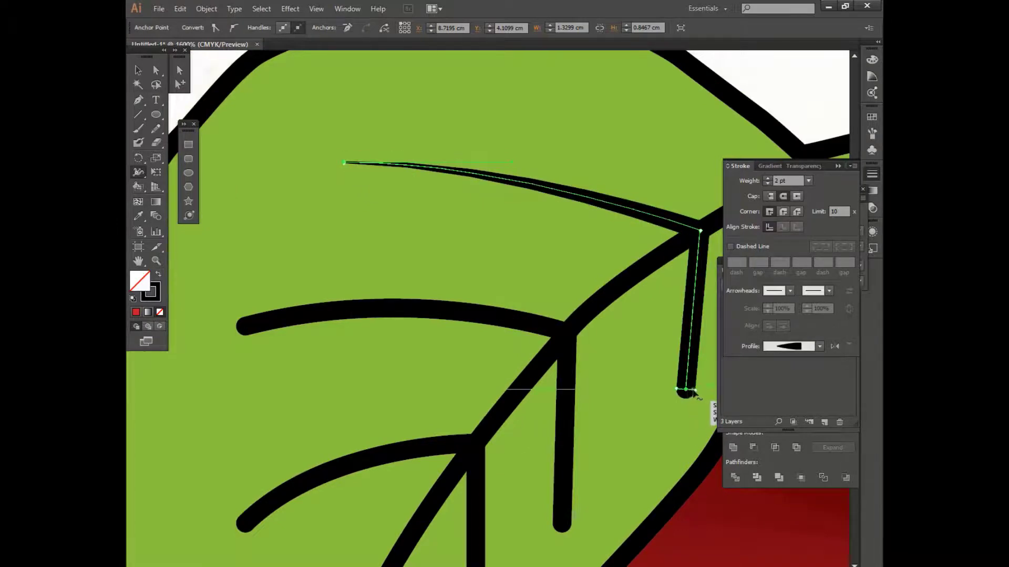
{"action": "left_click_drag", "start_coordinate": [693, 393], "coordinate": [683, 399]}
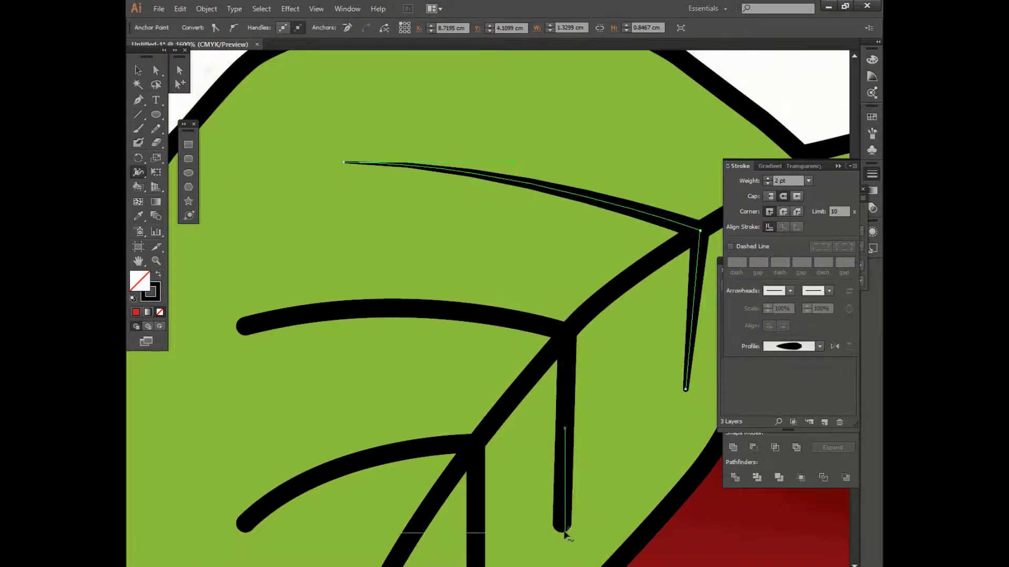
Taper both halves of the second side vein to points at their outer ends with the Width tool
{"action": "key", "text": "v"}
{"action": "key", "text": "a"}
{"action": "left_click", "coordinate": [566, 418]}
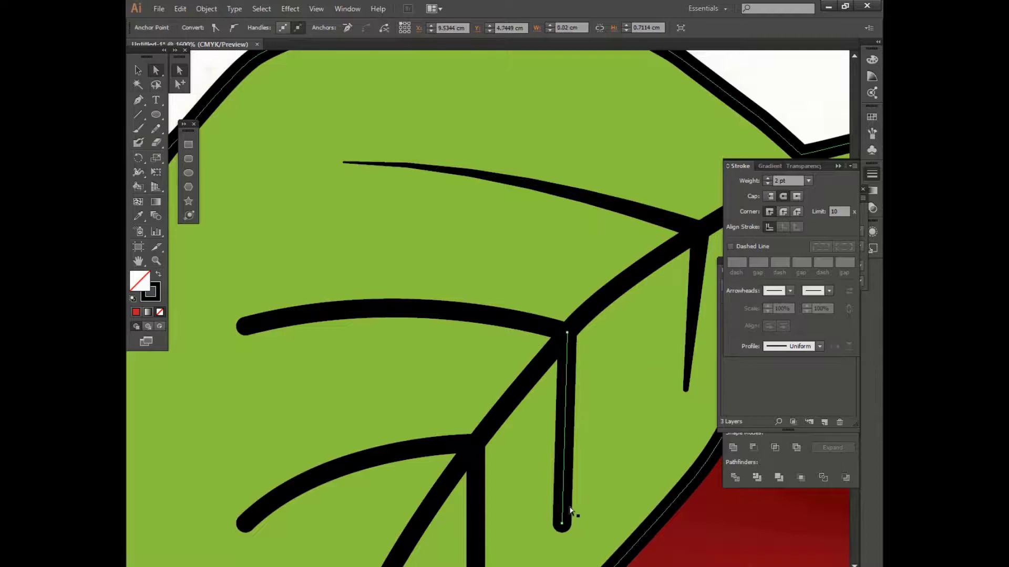
{"action": "key", "text": "shift+w"}
{"action": "left_click_drag", "start_coordinate": [570, 521], "coordinate": [561, 514]}
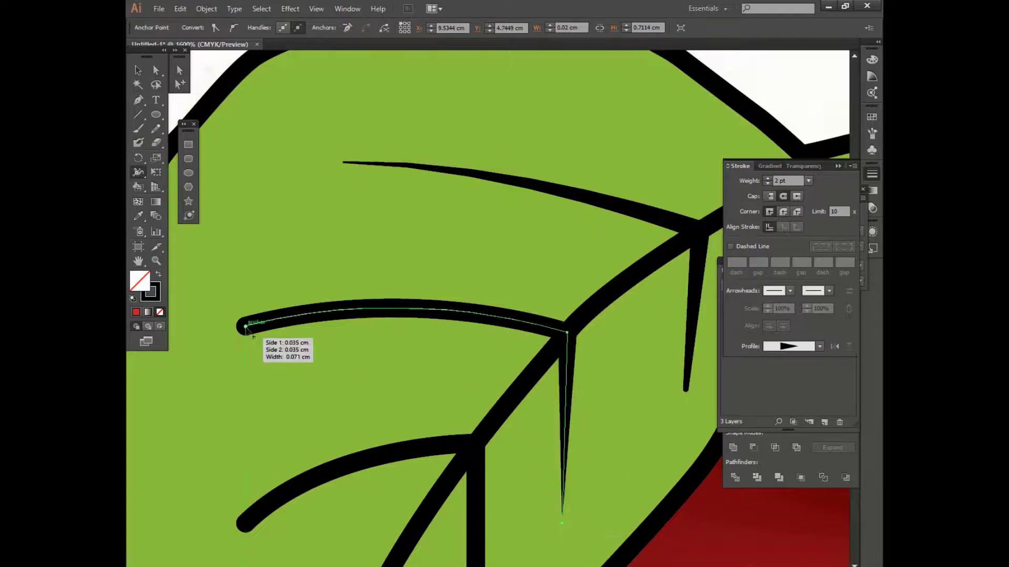
{"action": "left_click_drag", "start_coordinate": [246, 333], "coordinate": [246, 327]}
Taper both outer ends of the third side vein to points with the Width tool
{"action": "left_click_drag", "start_coordinate": [357, 436], "coordinate": [442, 316]}
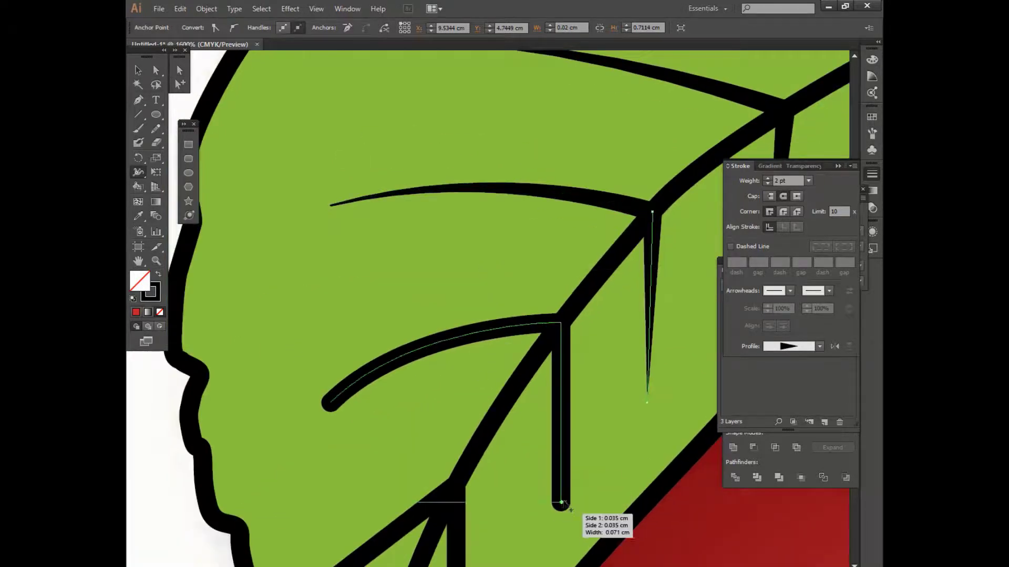
{"action": "left_click_drag", "start_coordinate": [570, 504], "coordinate": [561, 504]}
{"action": "key", "text": "ctrl+z"}
{"action": "left_click", "coordinate": [562, 503]}
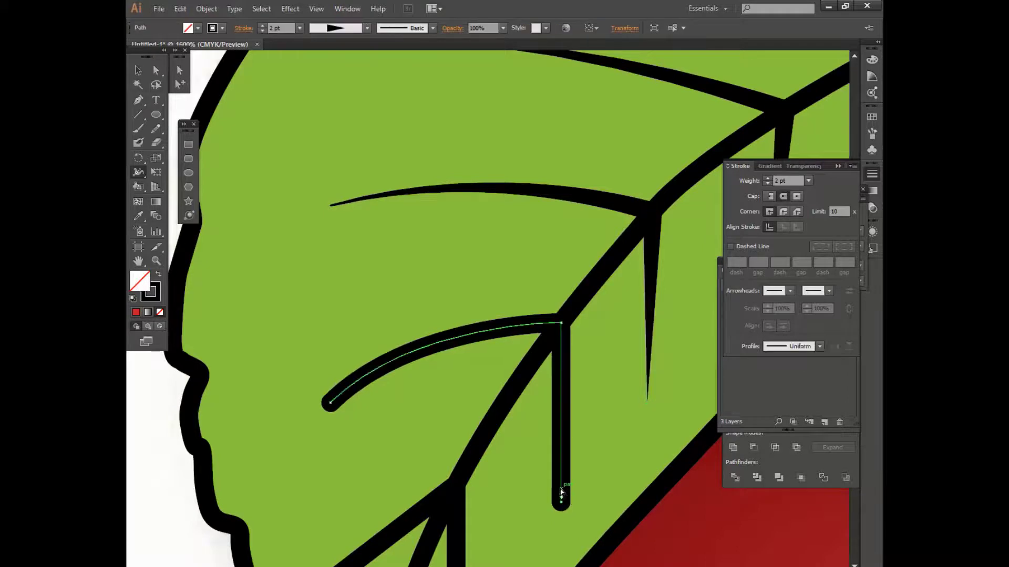
{"action": "left_click_drag", "start_coordinate": [330, 403], "coordinate": [331, 402]}
Add width points along the upper part of the central vein and adjust the stroke width at its upper end
{"action": "left_click_drag", "start_coordinate": [605, 287], "coordinate": [600, 282]}
{"action": "left_click_drag", "start_coordinate": [761, 157], "coordinate": [576, 190]}
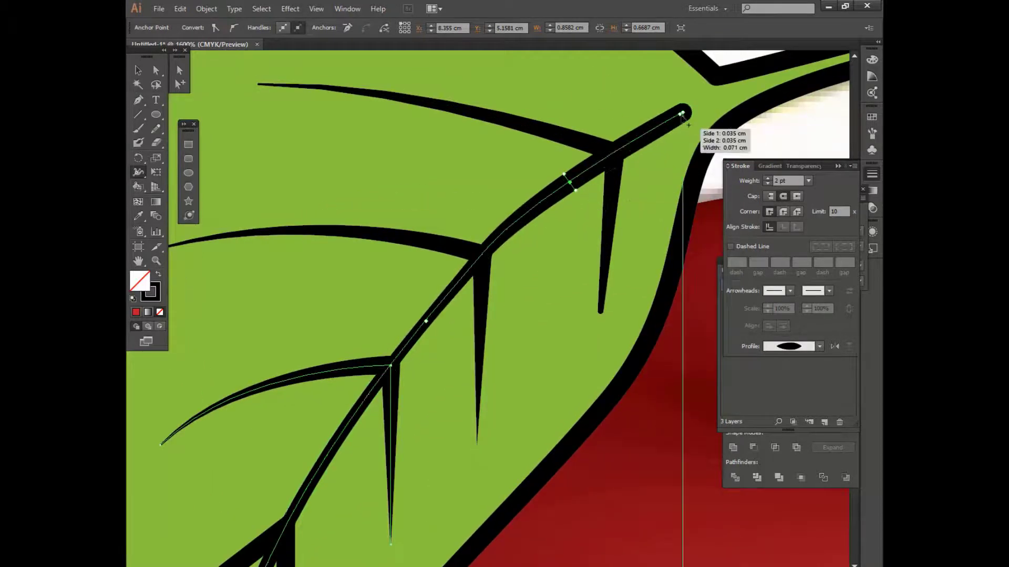
{"action": "left_click_drag", "start_coordinate": [683, 113], "coordinate": [692, 126]}
Taper the central vein's lower tip and both outer ends of the lowest side vein to points
{"action": "left_click_drag", "start_coordinate": [439, 312], "coordinate": [652, 70]}
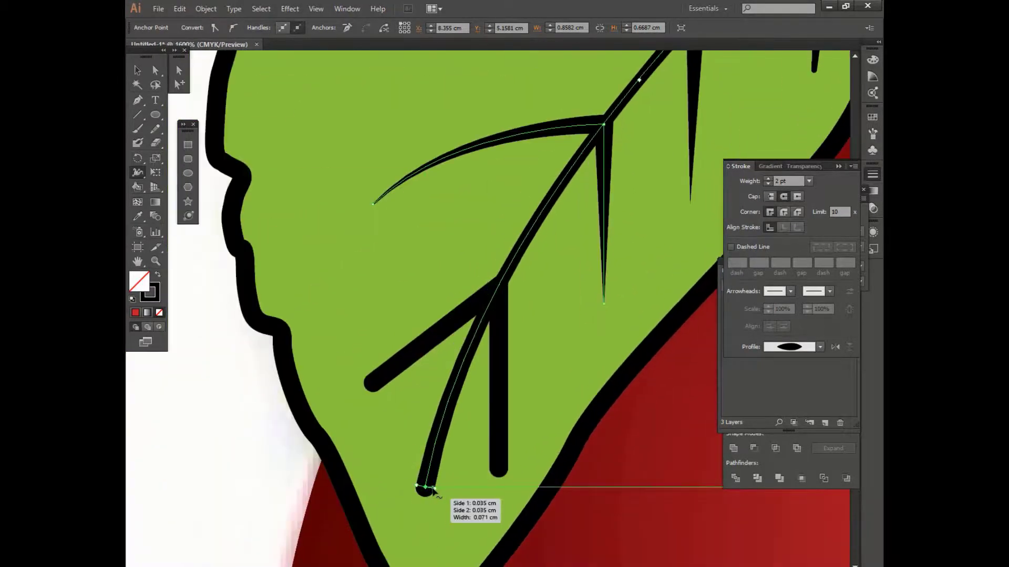
{"action": "left_click_drag", "start_coordinate": [426, 487], "coordinate": [427, 489]}
{"action": "left_click_drag", "start_coordinate": [497, 468], "coordinate": [498, 469]}
{"action": "left_click_drag", "start_coordinate": [374, 386], "coordinate": [373, 383]}
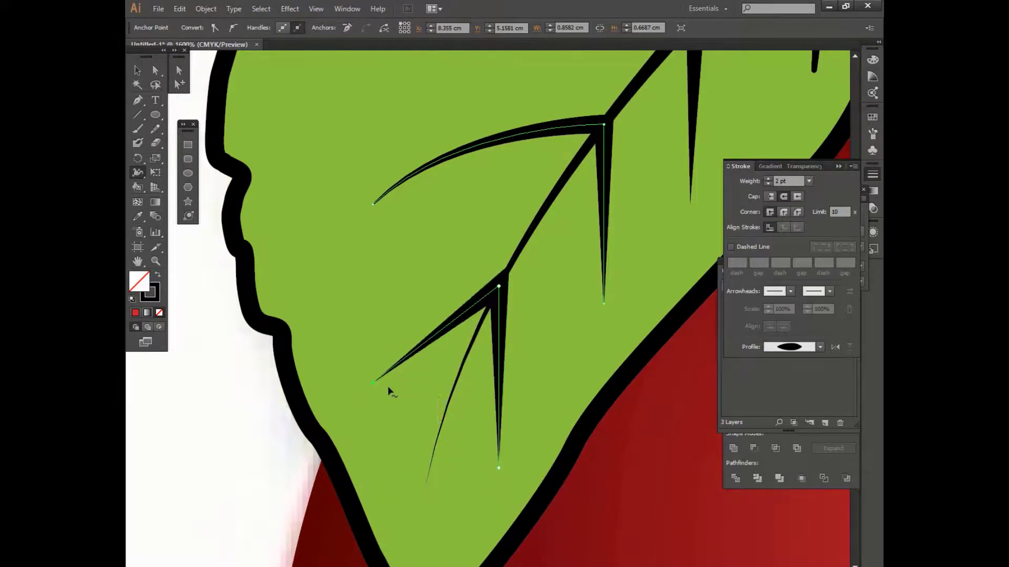
Widen the middle of the central vein at two width points, near the lowest and third side veins
{"action": "left_click_drag", "start_coordinate": [514, 270], "coordinate": [518, 265]}
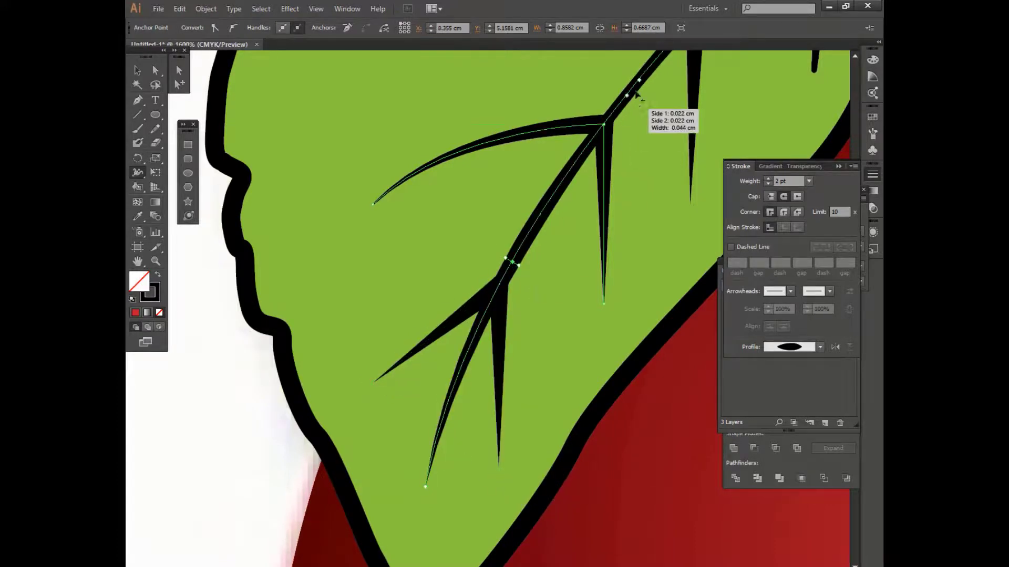
{"action": "left_click_drag", "start_coordinate": [635, 95], "coordinate": [645, 85]}
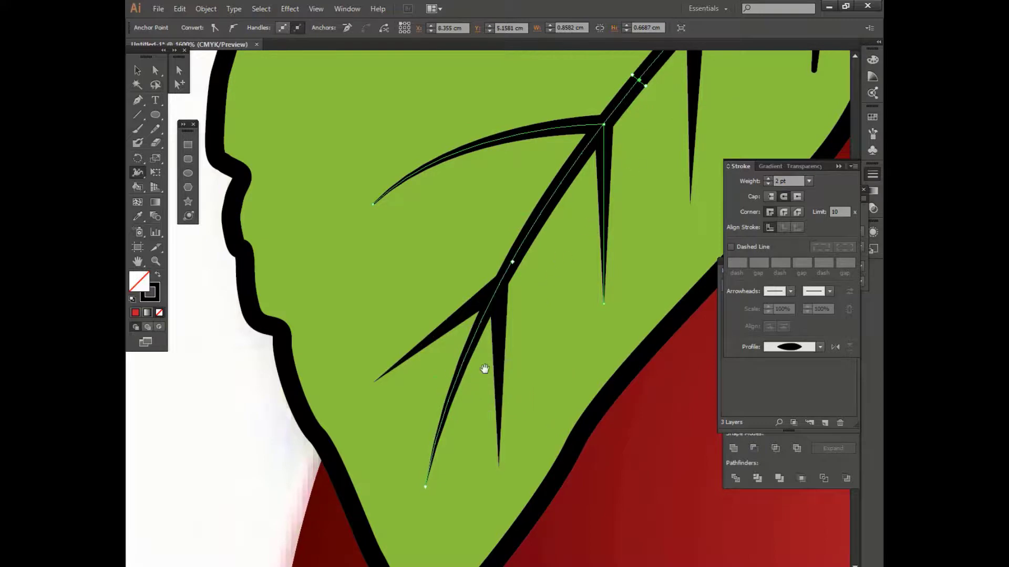
{"action": "left_click_drag", "start_coordinate": [646, 141], "coordinate": [431, 396]}
{"action": "left_click_drag", "start_coordinate": [538, 295], "coordinate": [493, 368]}
{"action": "mouse_move", "coordinate": [714, 221]}
{"action": "left_mouse_down"}
{"action": "mouse_move", "coordinate": [499, 292]}
{"action": "mouse_move", "coordinate": [556, 277]}
{"action": "left_mouse_up"}
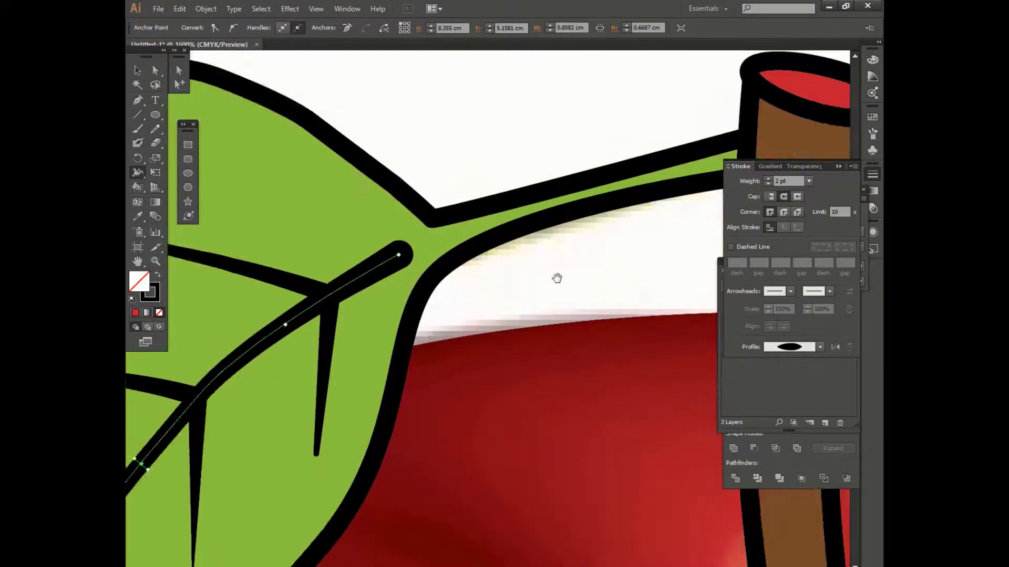
{"action": "left_click_drag", "start_coordinate": [452, 350], "coordinate": [694, 82]}
Roughen the leaf's outline into a jagged, wavy edge with a distortion brush, leaving the veins untouched
{"action": "scroll", "coordinate": [517, 277], "scroll_direction": "down", "scroll_amount": 1}
{"action": "scroll", "coordinate": [518, 276], "scroll_direction": "down", "scroll_amount": 1}
{"action": "left_click_drag", "start_coordinate": [503, 250], "coordinate": [539, 257]}
{"action": "left_click", "coordinate": [137, 70]}
{"action": "left_click", "coordinate": [282, 313]}
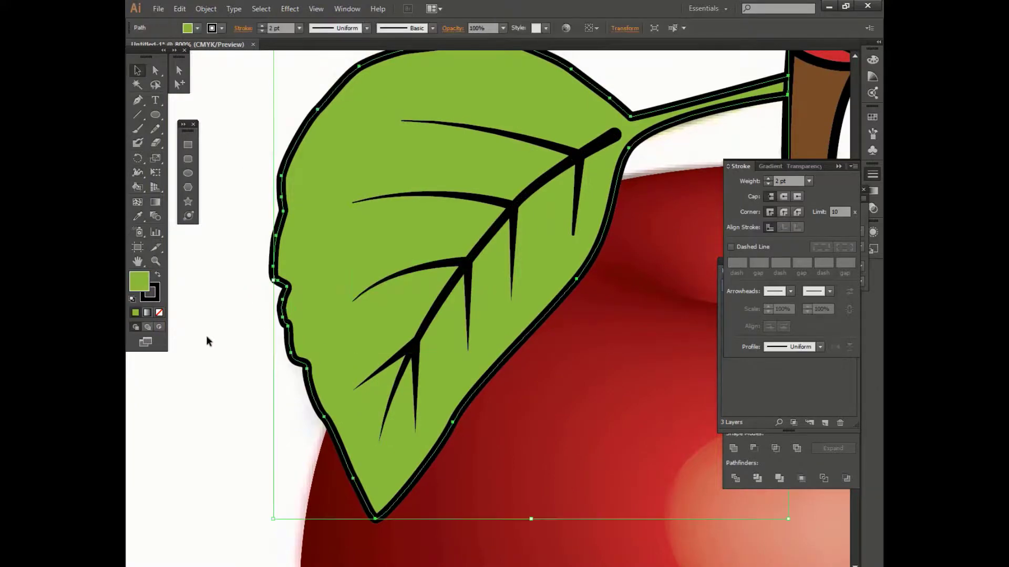
{"action": "left_click_drag", "start_coordinate": [138, 172], "coordinate": [169, 277]}
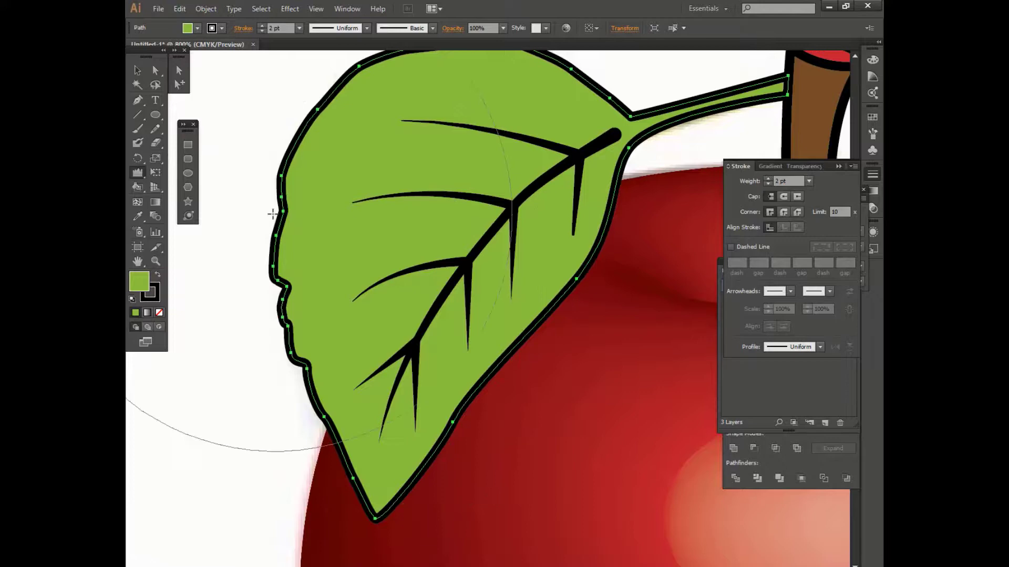
{"action": "left_click", "coordinate": [366, 29]}
{"action": "left_click", "coordinate": [338, 120]}
{"action": "left_click", "coordinate": [293, 354]}
{"action": "scroll", "coordinate": [377, 513], "scroll_direction": "down", "scroll_amount": 2}
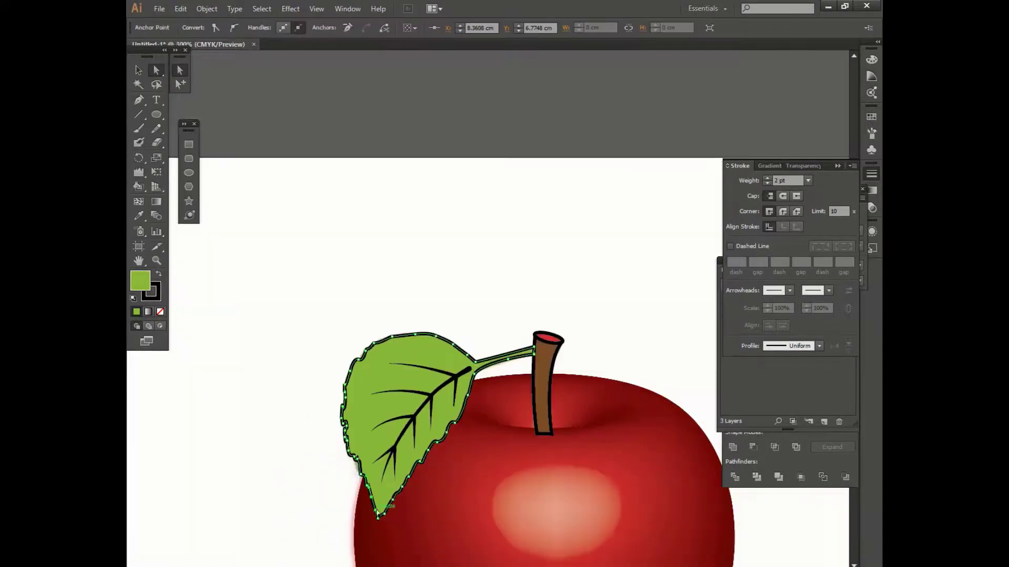
{"action": "left_click", "coordinate": [138, 70]}
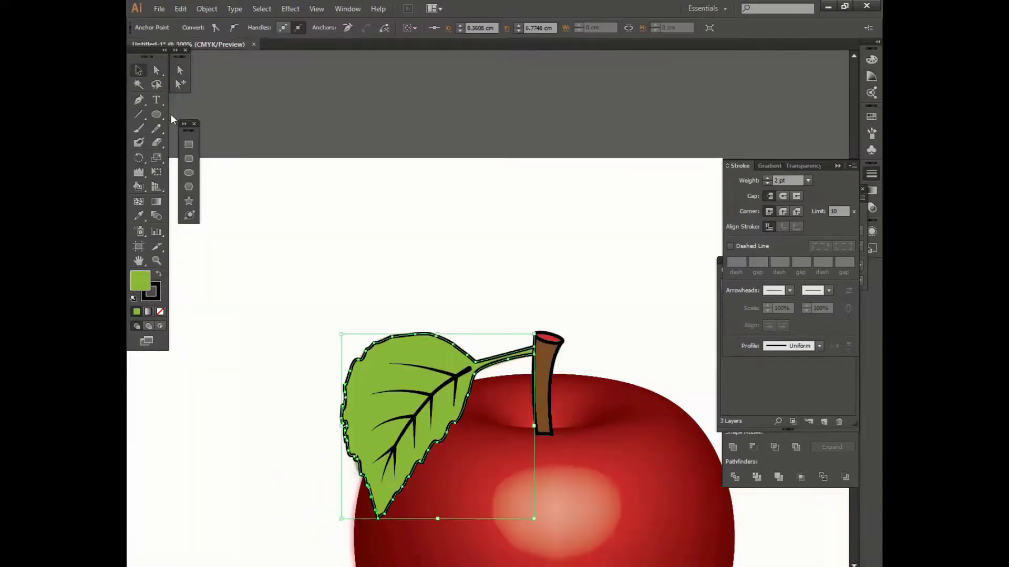
{"action": "left_click", "coordinate": [431, 221]}
Hide Layer 1 with the reference photo
{"action": "scroll", "coordinate": [473, 282], "scroll_direction": "down", "scroll_amount": 2}
{"action": "left_click_drag", "start_coordinate": [511, 285], "coordinate": [495, 255]}
{"action": "scroll", "coordinate": [496, 255], "scroll_direction": "up", "scroll_amount": 1}
{"action": "left_click", "coordinate": [757, 374]}
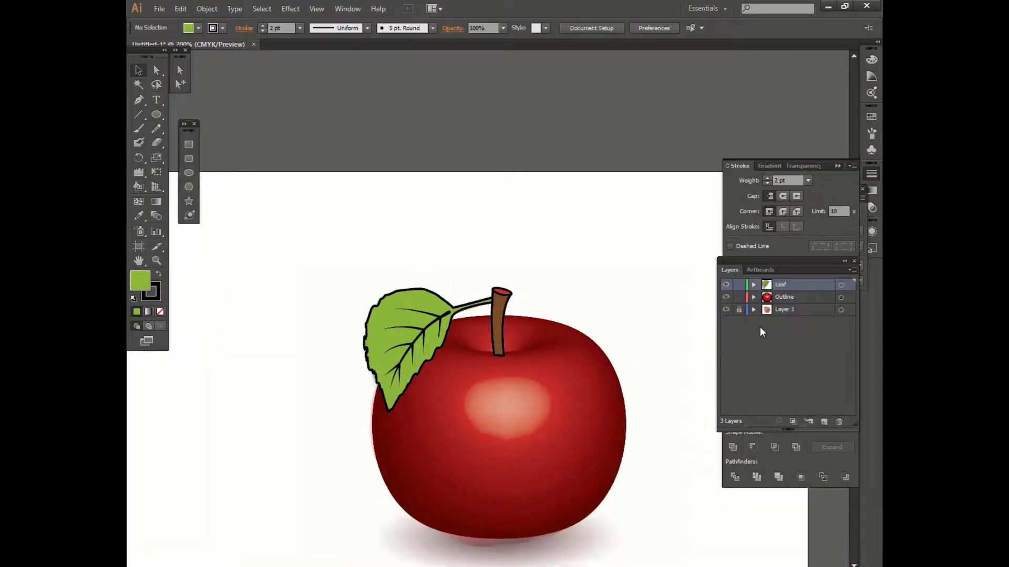
{"action": "left_click", "coordinate": [726, 310]}
{"action": "scroll", "coordinate": [650, 336], "scroll_direction": "down", "scroll_amount": 3}
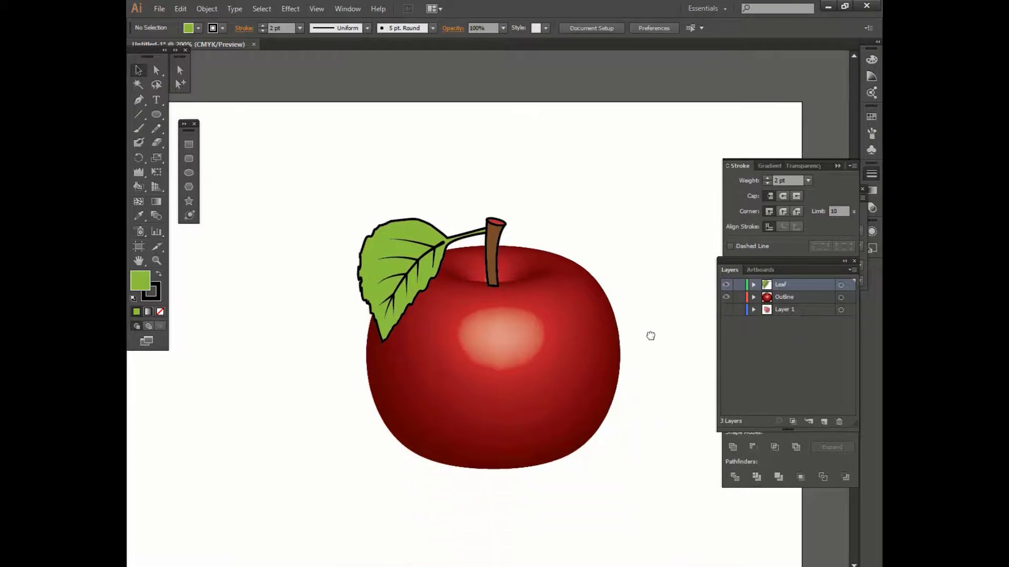
Add a new layer directly above Layer 1 and name it shade
{"action": "left_click", "coordinate": [808, 310]}
{"action": "left_click", "coordinate": [824, 421]}
{"action": "double_click", "coordinate": [795, 311]}
{"action": "type", "text": "shade"}
{"action": "key", "text": "Return"}
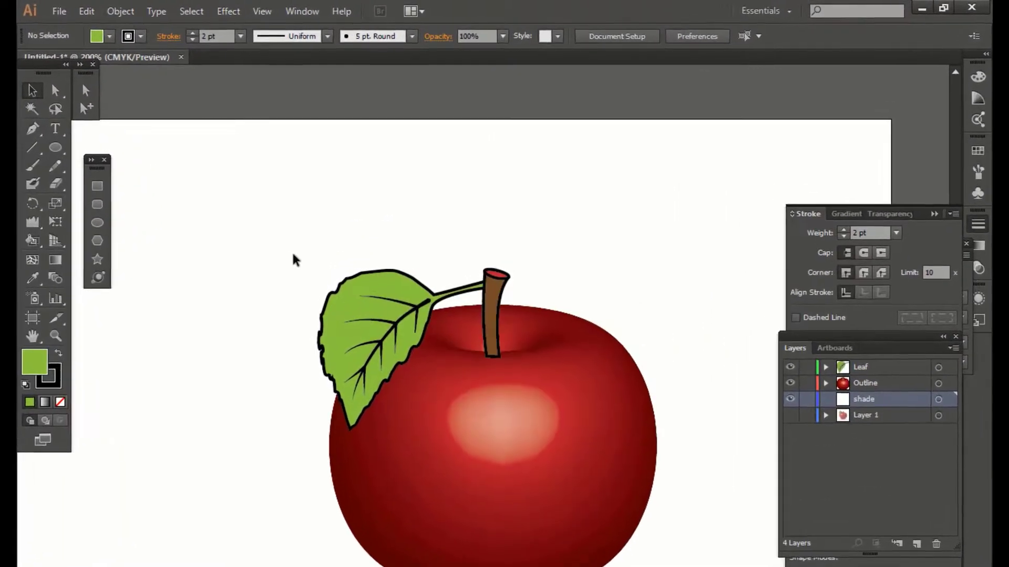
Draw a wide flat ellipse under the apple on the shade layer, with no stroke and a dark gray fill
{"action": "key", "text": "l"}
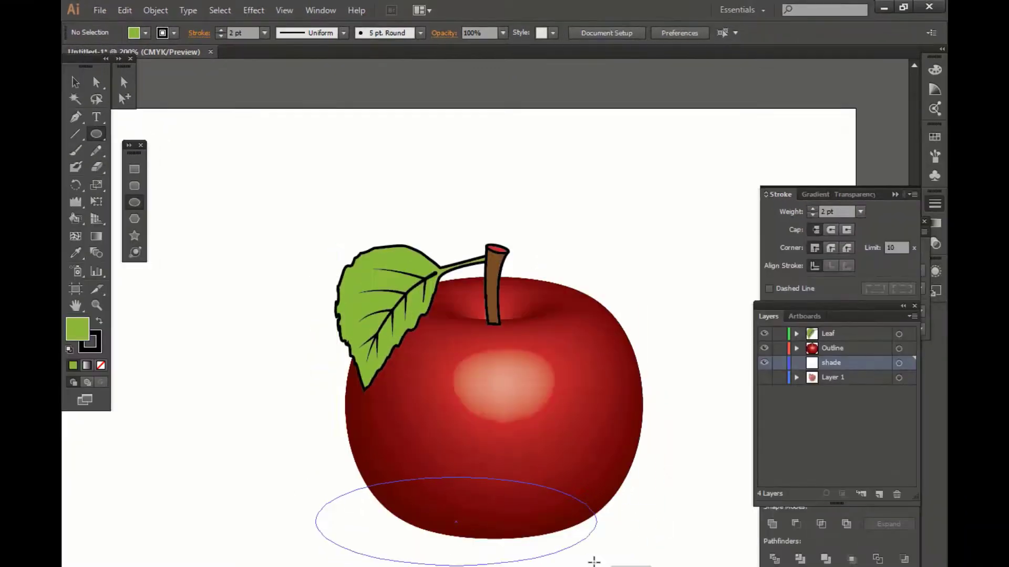
{"action": "left_click_drag", "start_coordinate": [594, 562], "coordinate": [592, 557]}
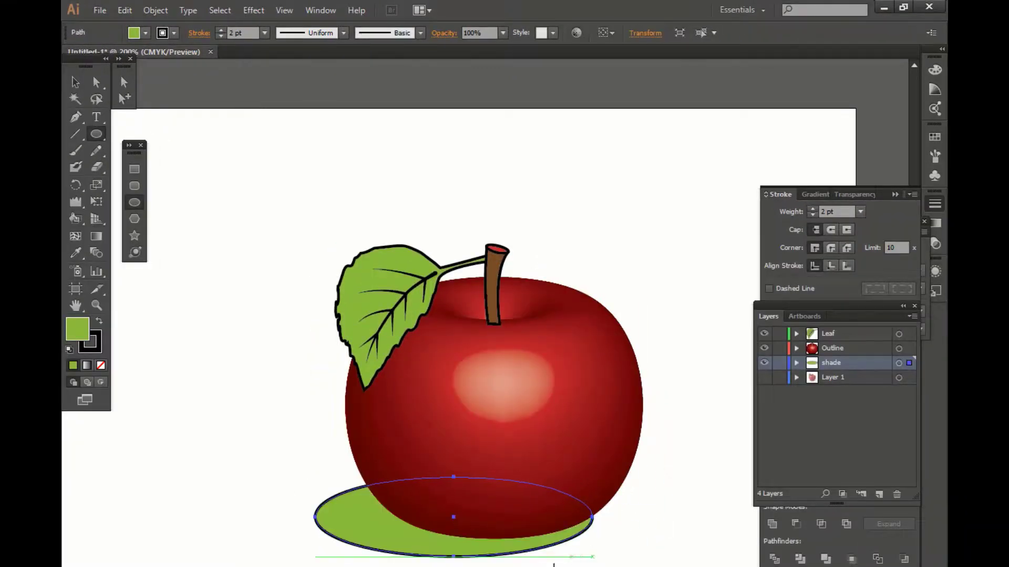
{"action": "left_click", "coordinate": [97, 344]}
{"action": "left_click", "coordinate": [101, 366]}
{"action": "left_click", "coordinate": [77, 330]}
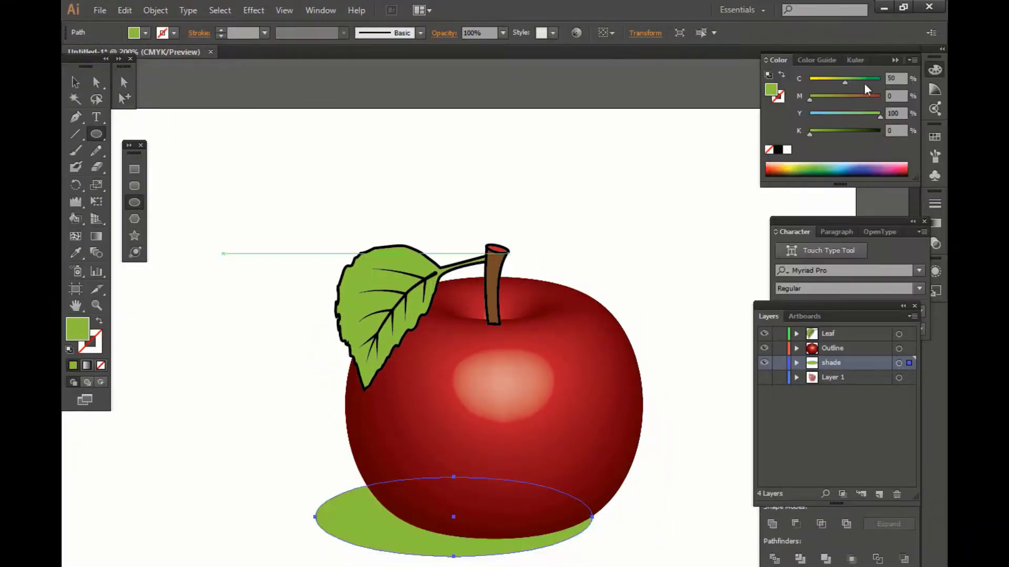
{"action": "left_click", "coordinate": [934, 137]}
{"action": "left_click", "coordinate": [818, 183]}
{"action": "left_click", "coordinate": [810, 183]}
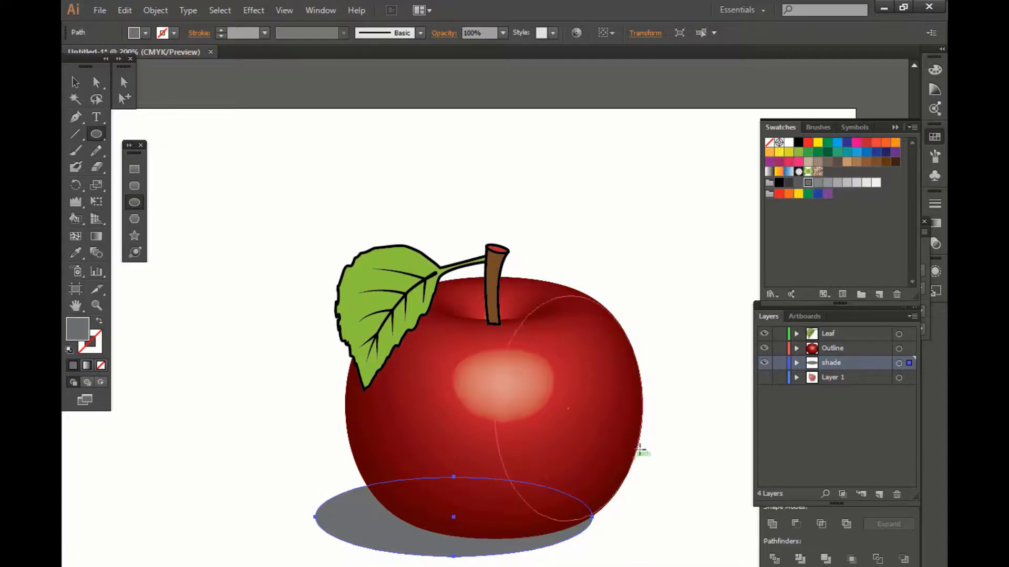
Move the gray shadow ellipse up beneath the apple's base and enlarge it slightly toward the left
{"action": "key", "text": "v"}
{"action": "left_click_drag", "start_coordinate": [479, 548], "coordinate": [492, 535]}
{"action": "left_click", "coordinate": [476, 563]}
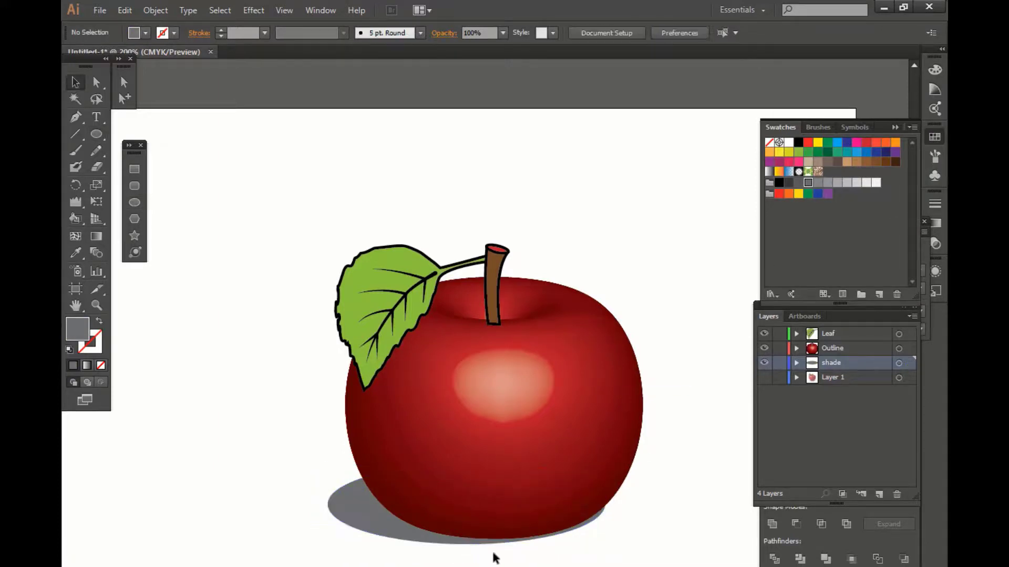
{"action": "left_click", "coordinate": [378, 530]}
{"action": "left_click_drag", "start_coordinate": [391, 530], "coordinate": [394, 531]}
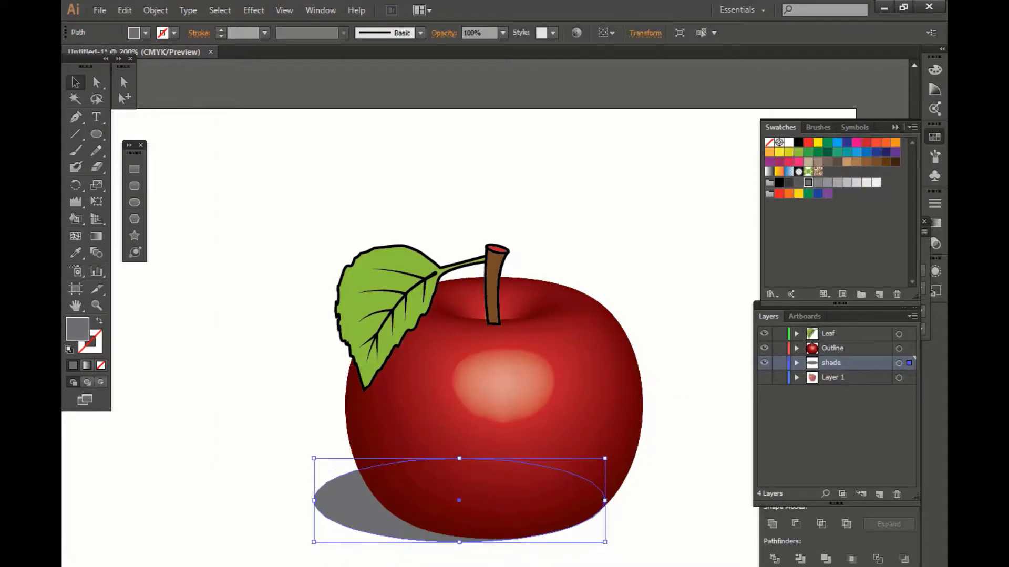
{"action": "left_click", "coordinate": [458, 564]}
{"action": "scroll", "coordinate": [459, 566], "scroll_direction": "down", "scroll_amount": 1}
{"action": "scroll", "coordinate": [459, 565], "scroll_direction": "down", "scroll_amount": 2}
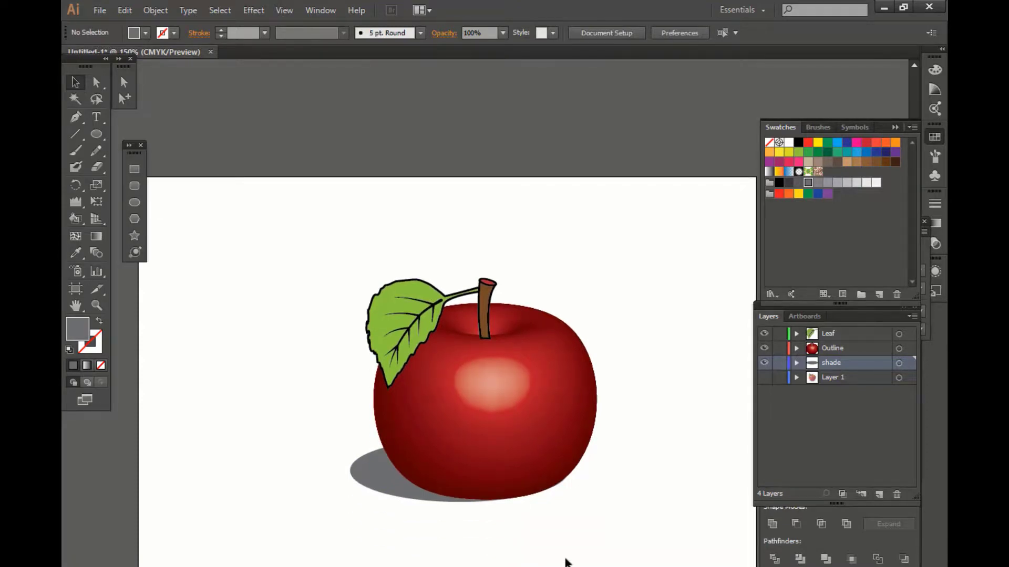
Narrow the base of the brown stem by moving its two bottom anchor points up and closer together
{"action": "scroll", "coordinate": [534, 509], "scroll_direction": "up", "scroll_amount": 4}
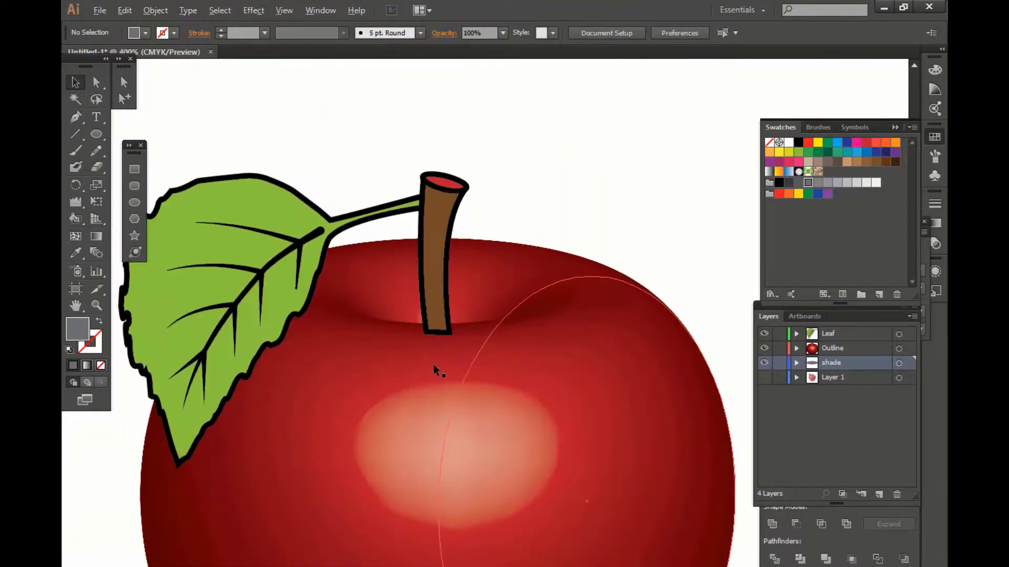
{"action": "scroll", "coordinate": [435, 366], "scroll_direction": "up", "scroll_amount": 1}
{"action": "key", "text": "a"}
{"action": "mouse_move", "coordinate": [418, 311]}
{"action": "left_mouse_down"}
{"action": "mouse_move", "coordinate": [417, 299]}
{"action": "mouse_move", "coordinate": [456, 300]}
{"action": "mouse_move", "coordinate": [425, 296]}
{"action": "left_mouse_up"}
{"action": "left_click", "coordinate": [538, 149]}
{"action": "left_click_drag", "start_coordinate": [441, 300], "coordinate": [442, 296]}
{"action": "left_click", "coordinate": [567, 149]}
{"action": "key", "text": "ctrl+minus"}
{"action": "key", "text": "ctrl+minus"}
{"action": "key", "text": "ctrl+minus"}
{"action": "key", "text": "ctrl+minus"}
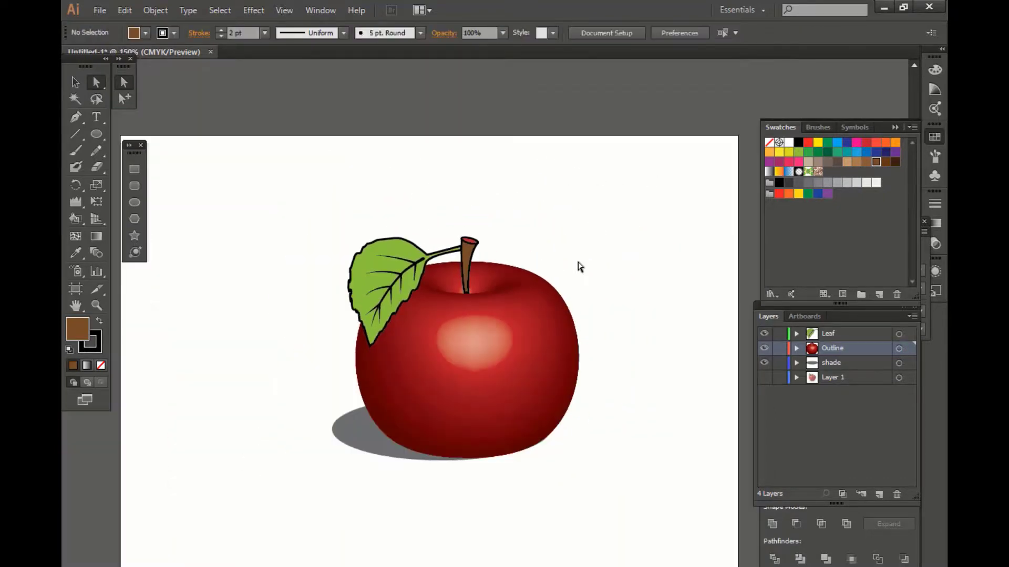